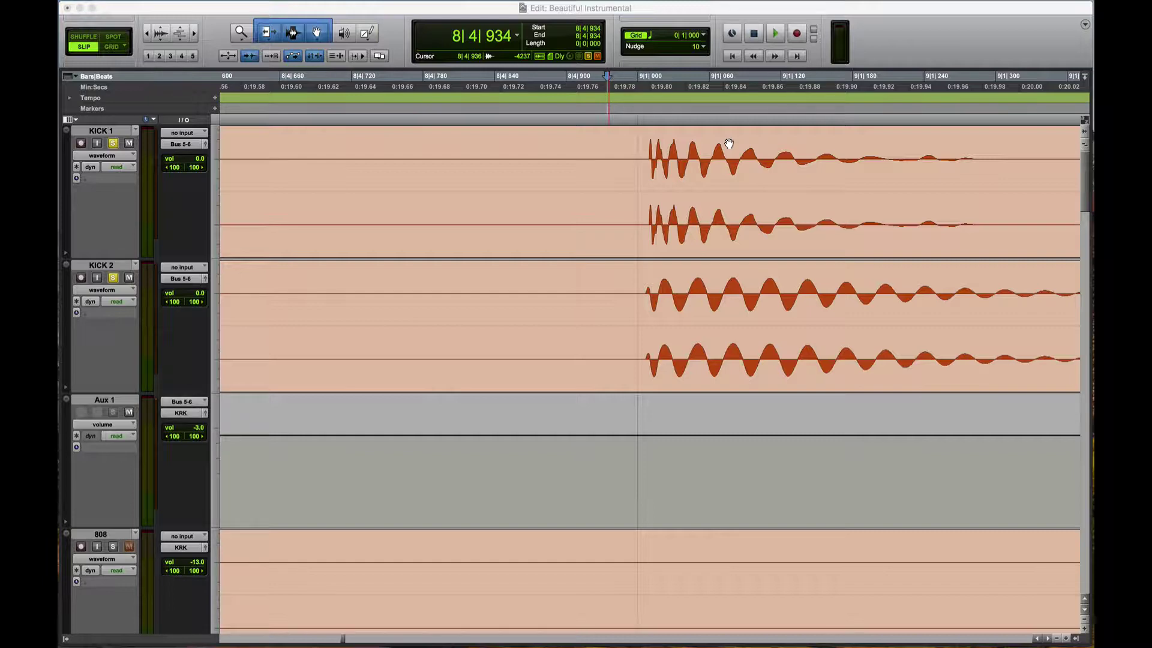
# Focus the Edit window and zoom out two levels around the first kick hit
pyautogui.click(887, 38)
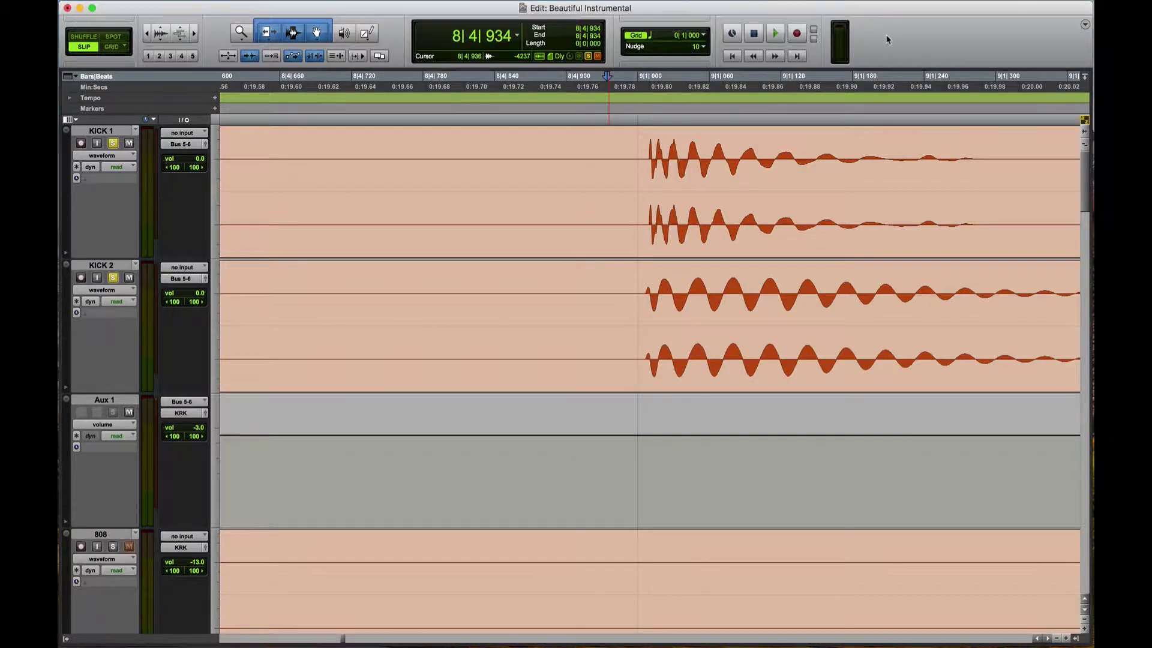
pyautogui.press('r')
pyautogui.press('r')
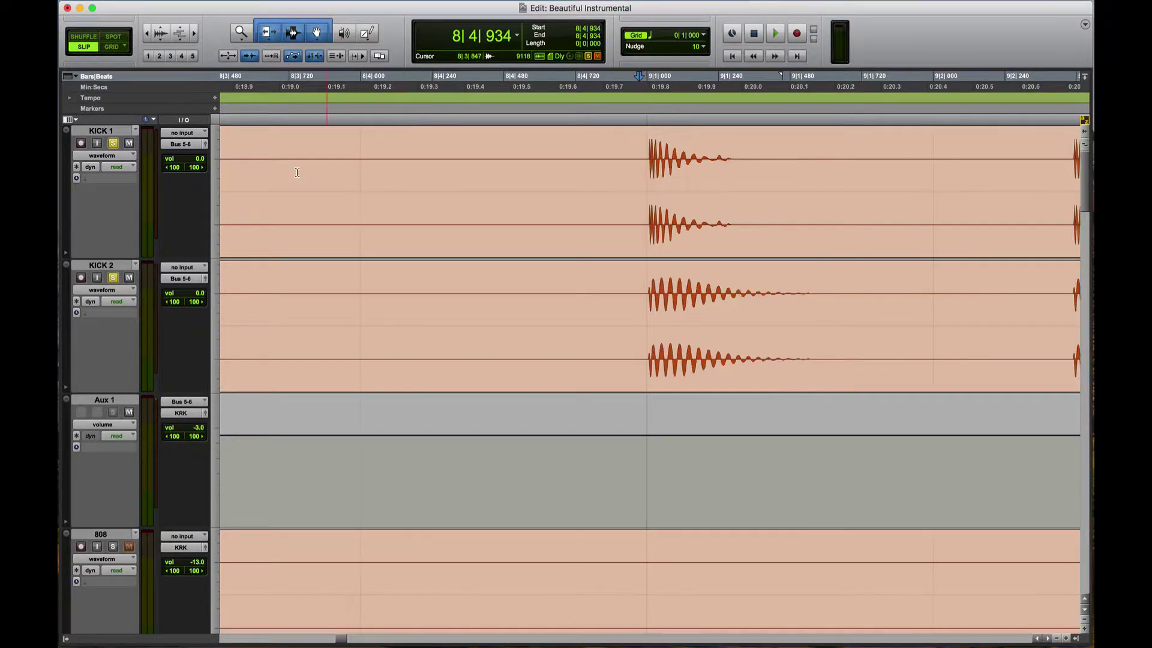
pyautogui.press('r')
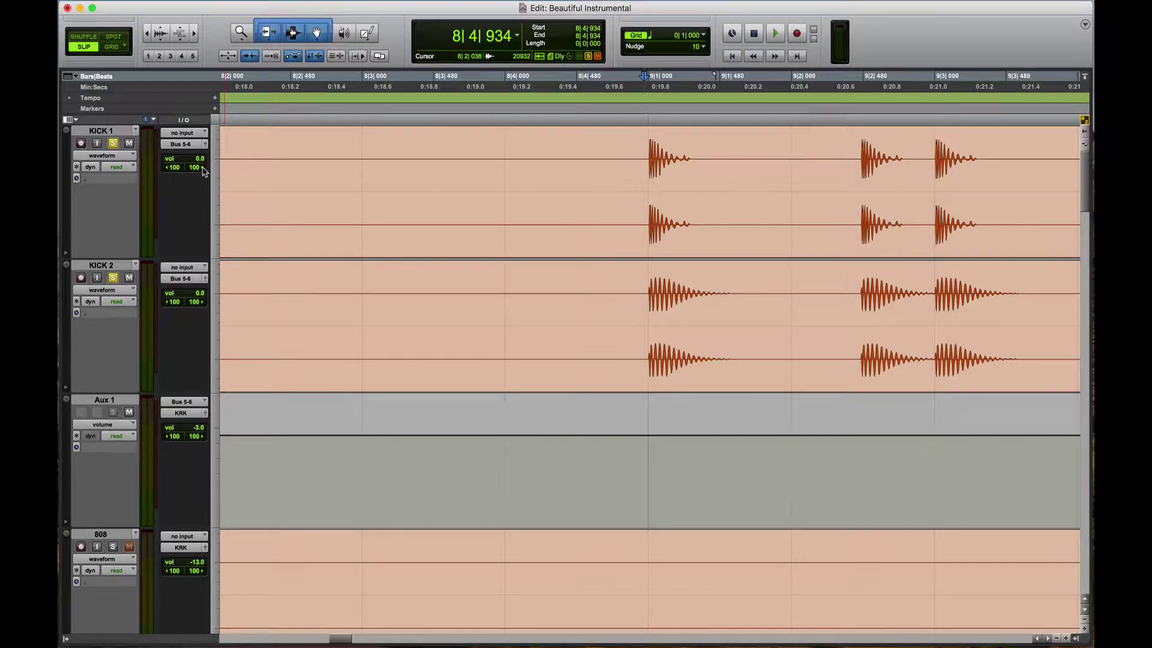
# Unsolo KICK 2 and play KICK 1 alone, with the view spanning bars 6–11
pyautogui.click(112, 278)
pyautogui.press('space')
pyautogui.press('r')
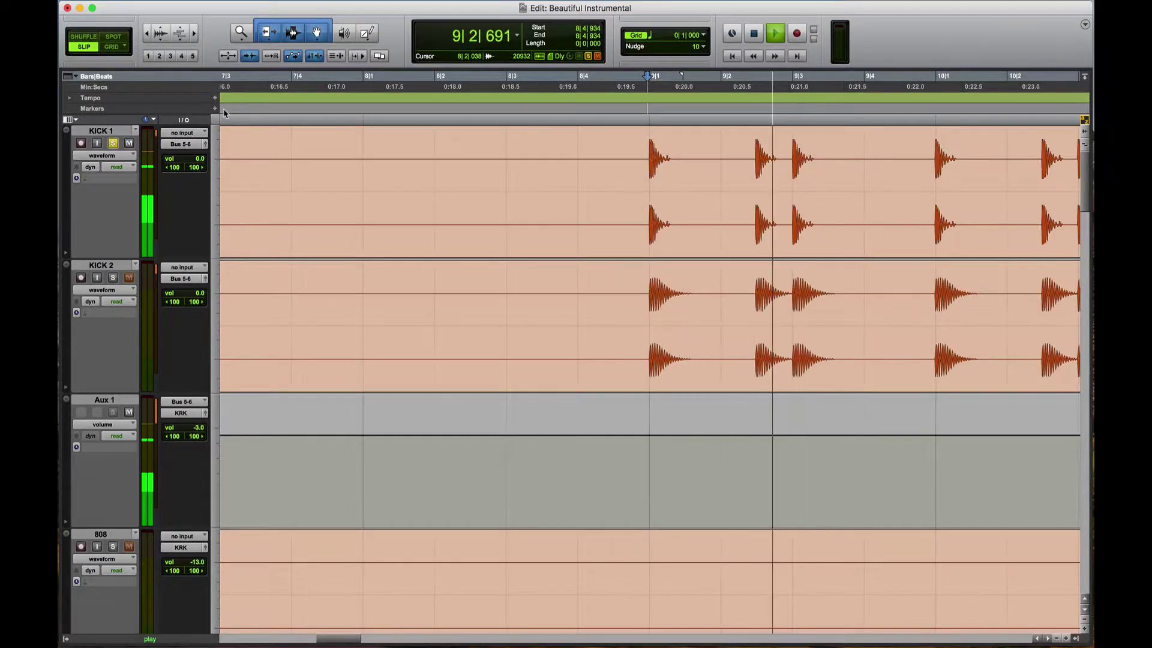
pyautogui.press('r')
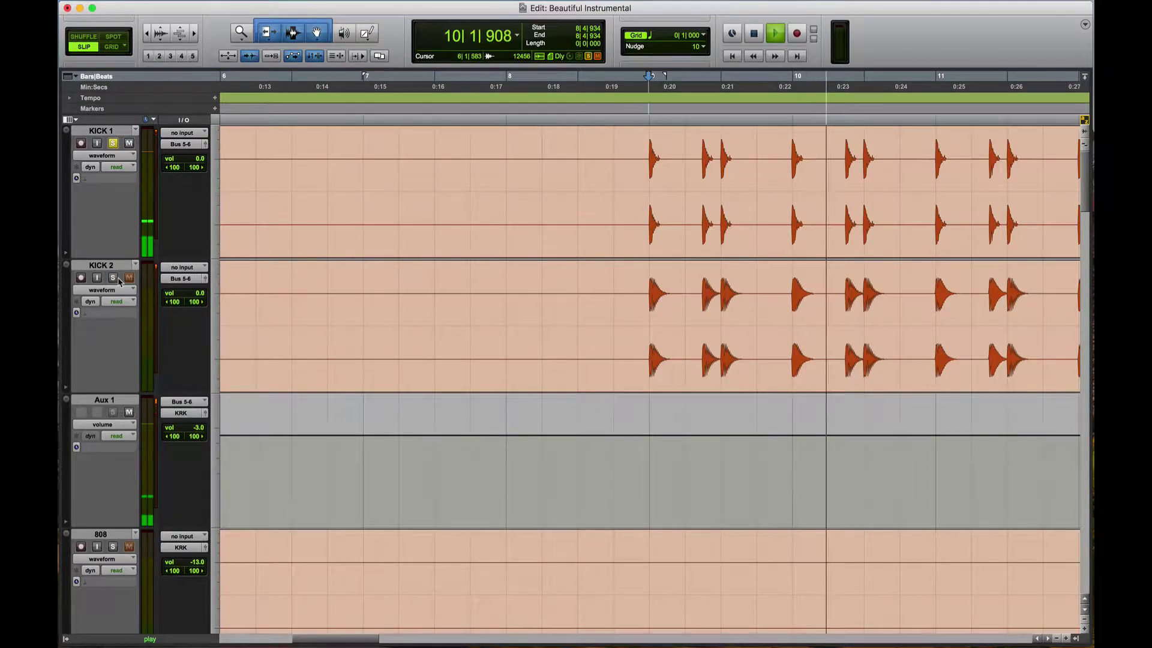
pyautogui.press('space')
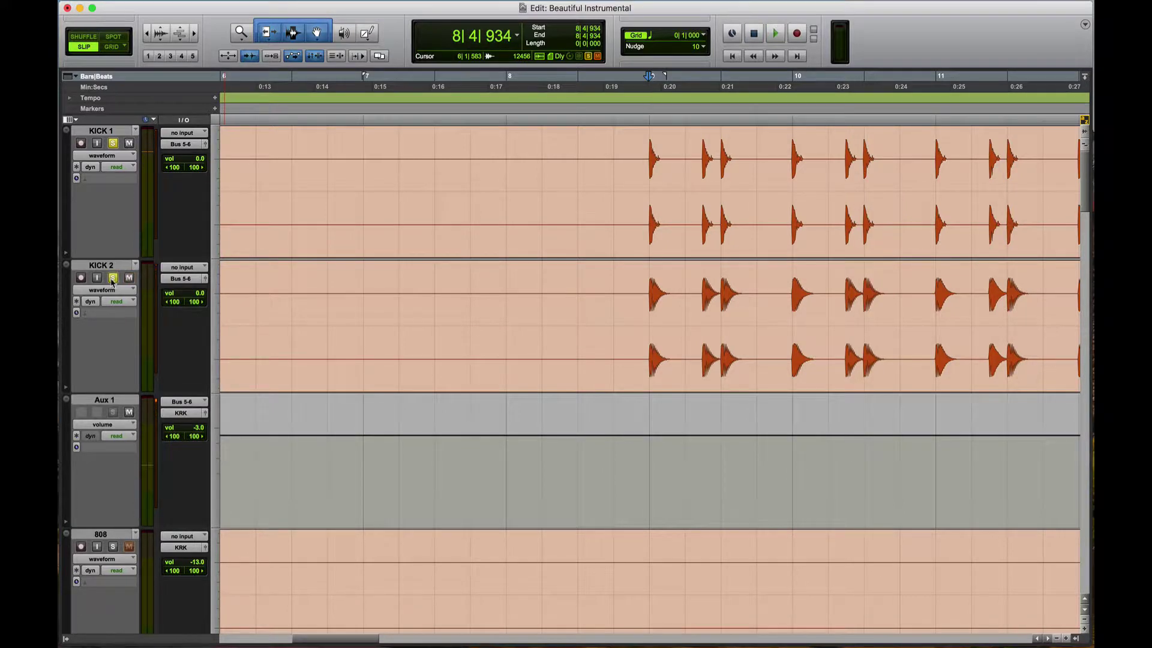
# Play KICK 2 alone, then both kick layers soloed together
pyautogui.click(112, 144)
pyautogui.press('space')
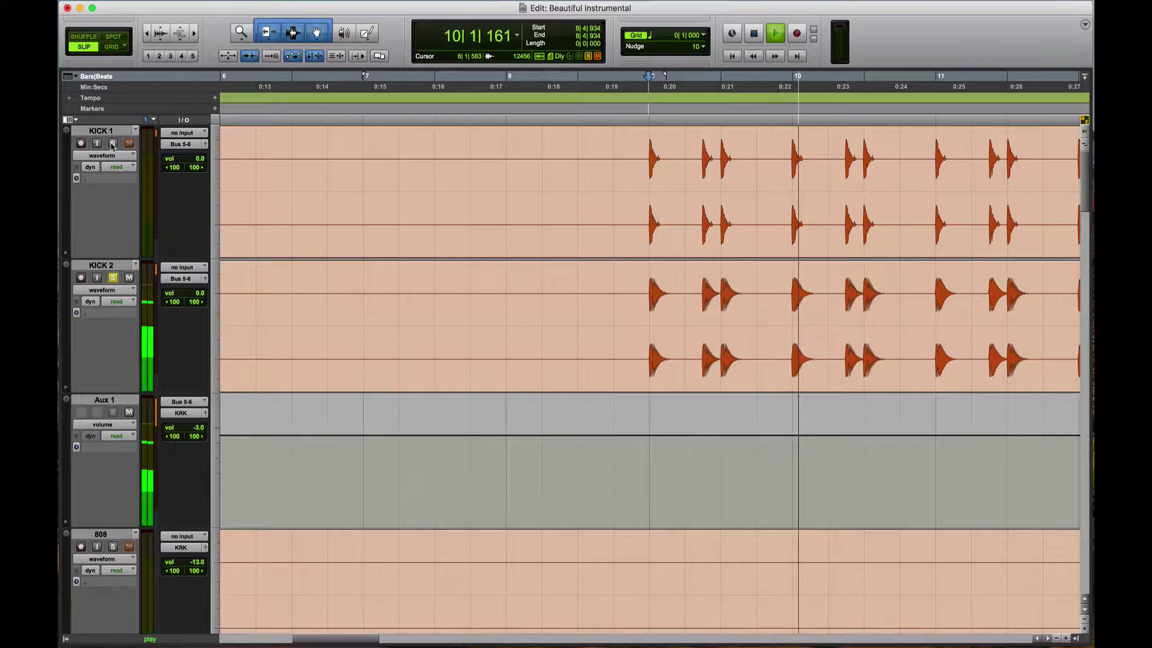
pyautogui.press('space')
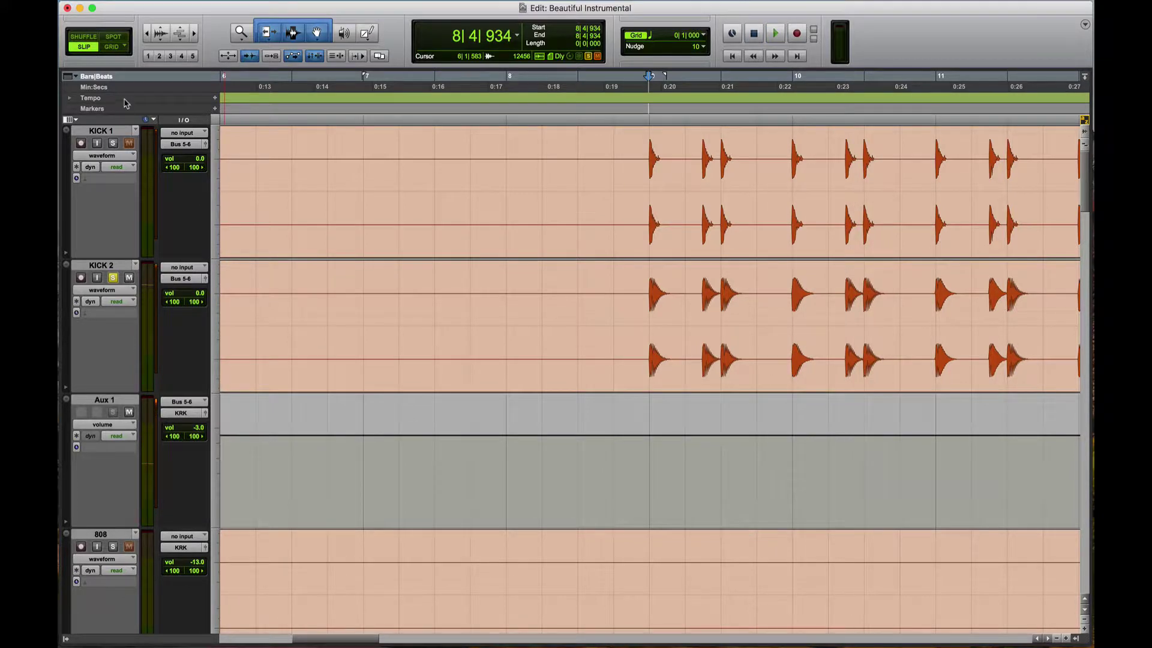
pyautogui.click(113, 144)
pyautogui.press('space')
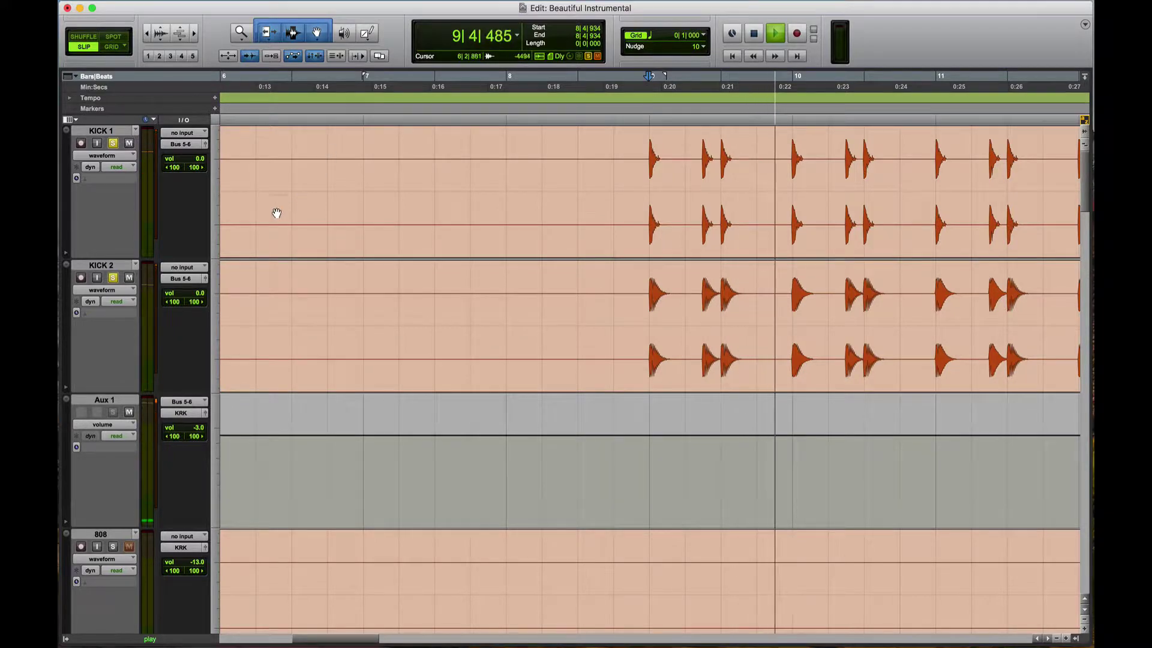
pyautogui.press('space')
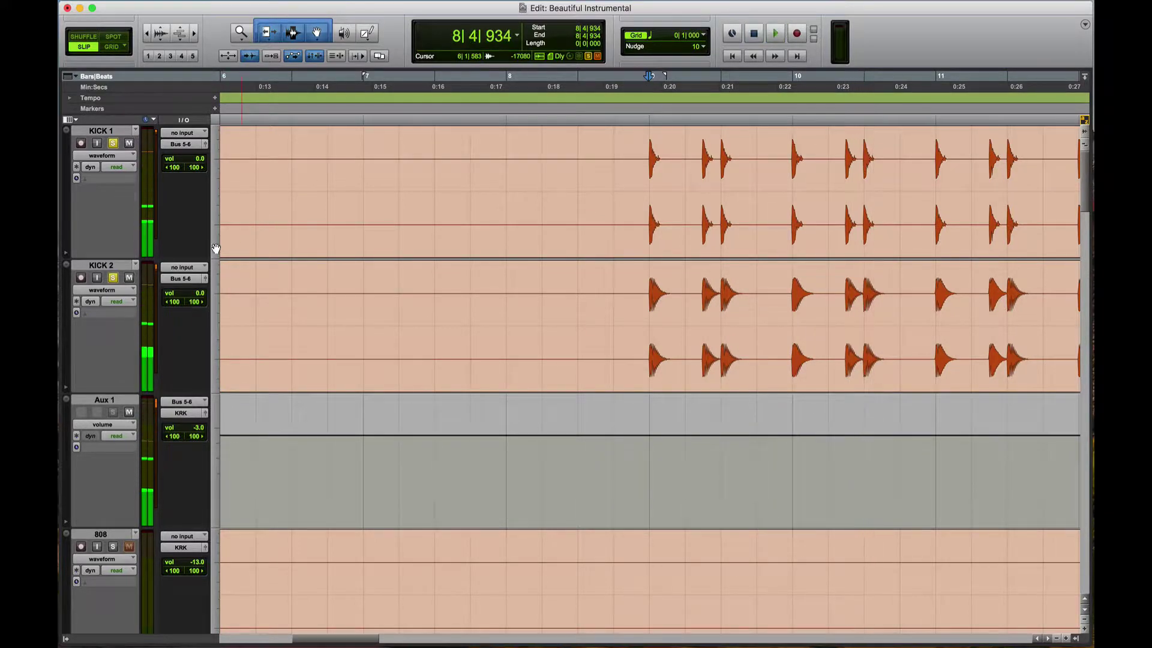
# Clear both kick solos and play the full mix
pyautogui.keyDown('alt'); pyautogui.click(112, 280); pyautogui.keyUp('alt')
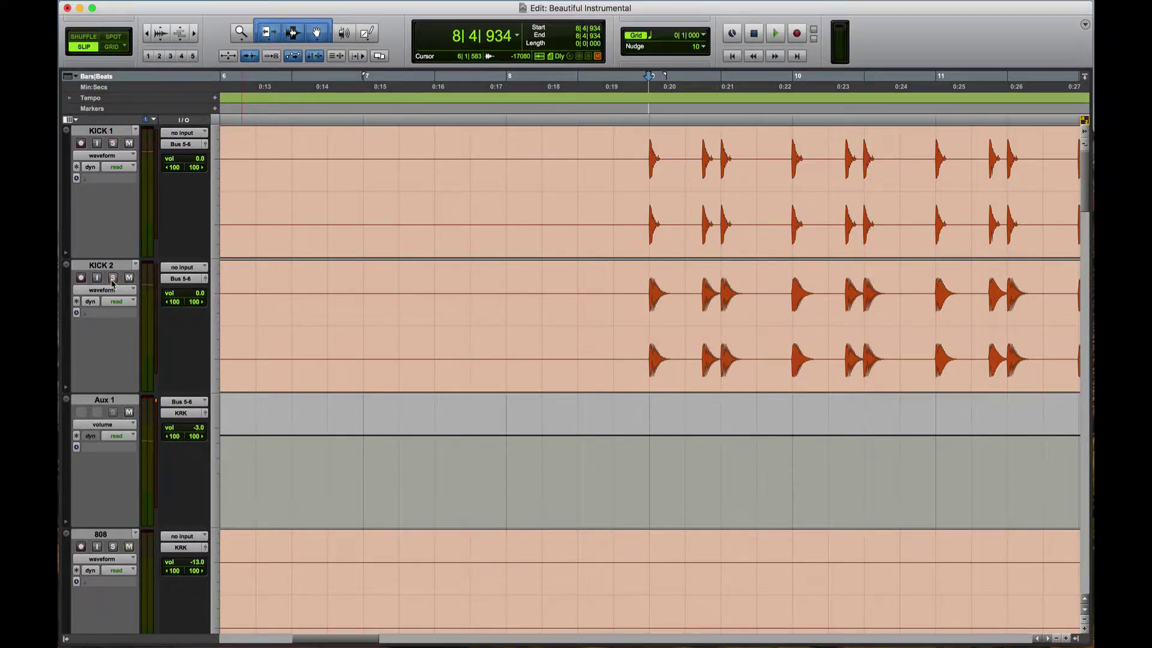
pyautogui.press('space')
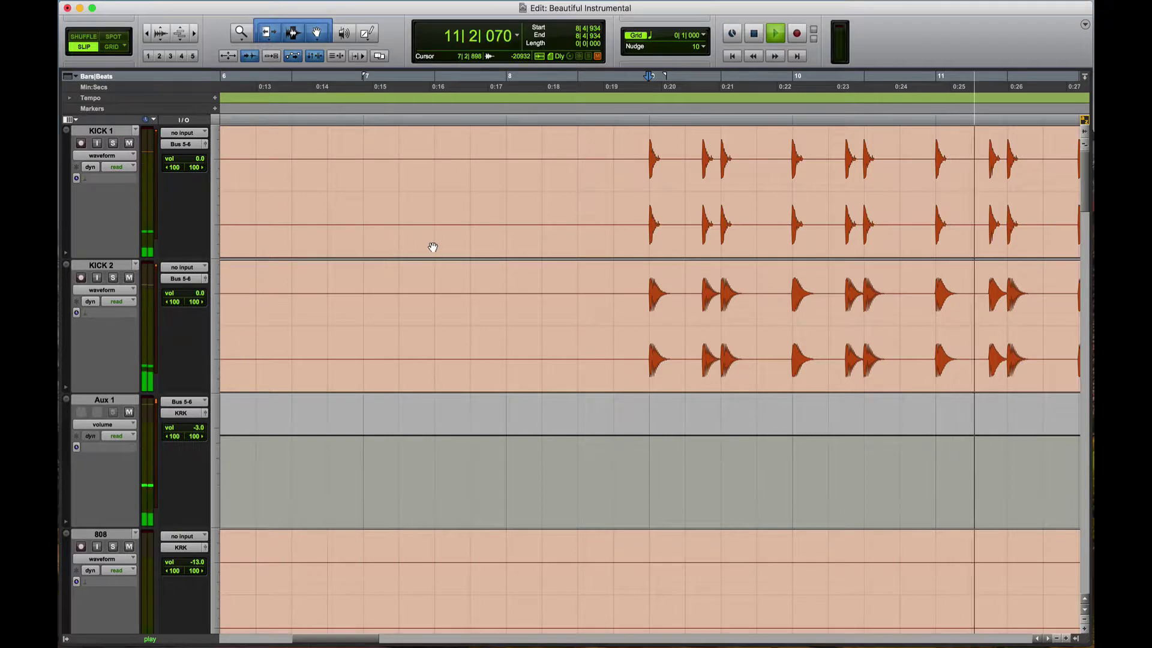
pyautogui.scroll(-4, 432, 247)
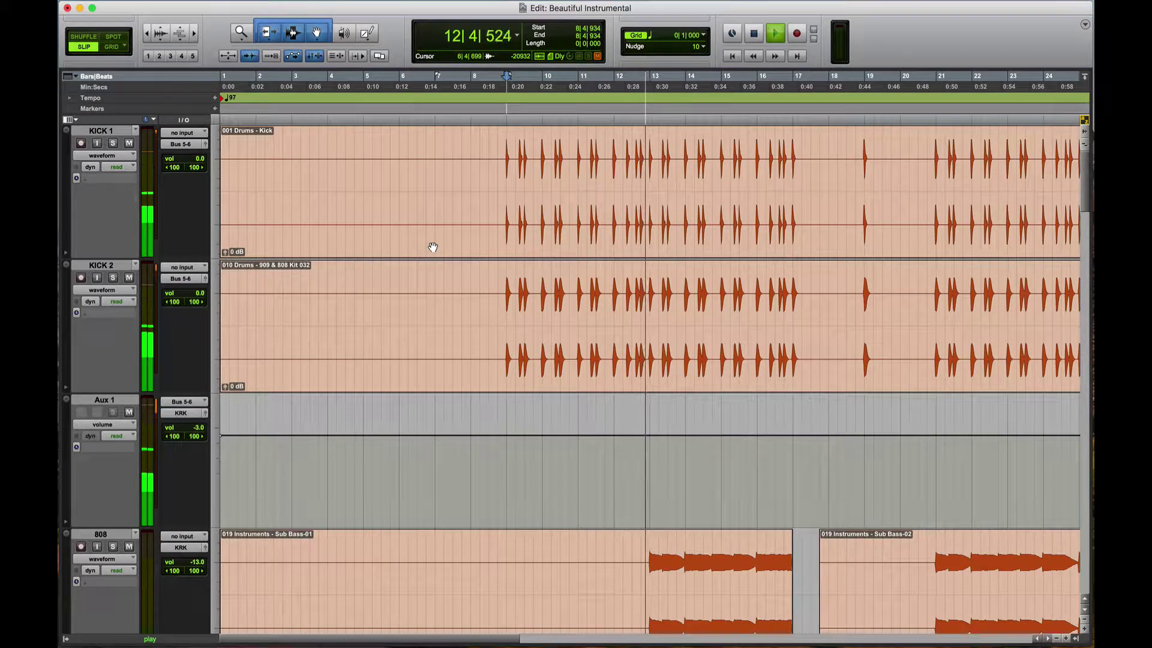
# Stop playback and place the insertion point on KICK 1 at 8|4|833, just before the first hit
pyautogui.press('space')
pyautogui.scroll(4, 425, 243)
pyautogui.scroll(-4, 420, 240)
pyautogui.scroll(4, 406, 236)
pyautogui.hscroll(-5, 409, 235)
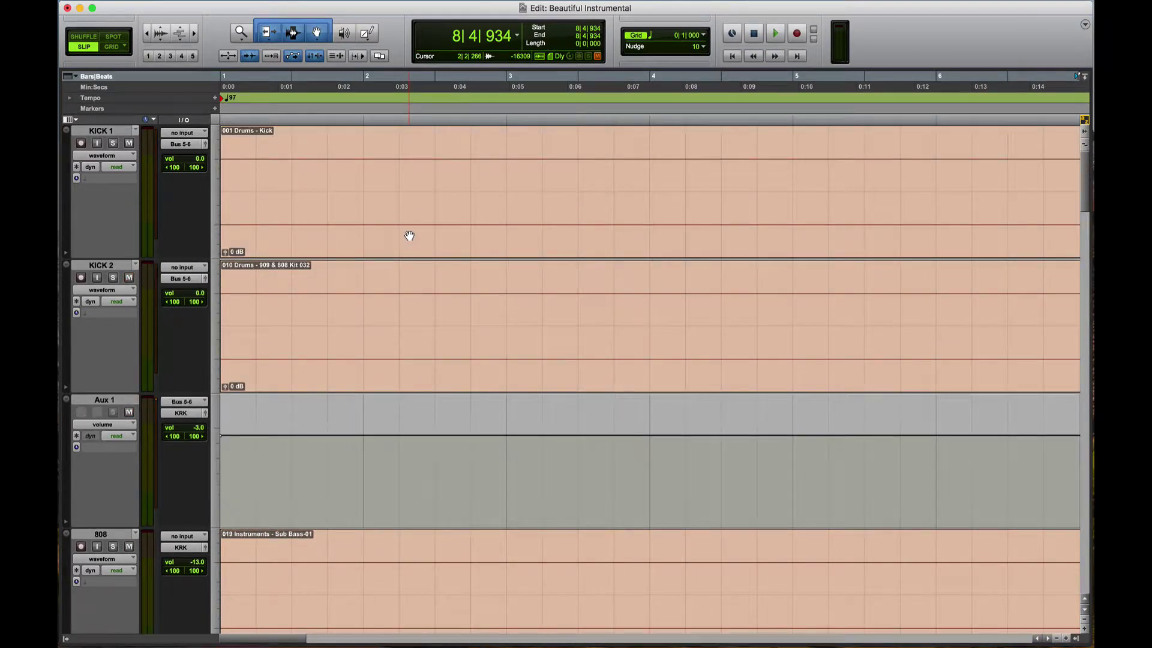
pyautogui.scroll(-6, 409, 236)
pyautogui.scroll(2, 405, 223)
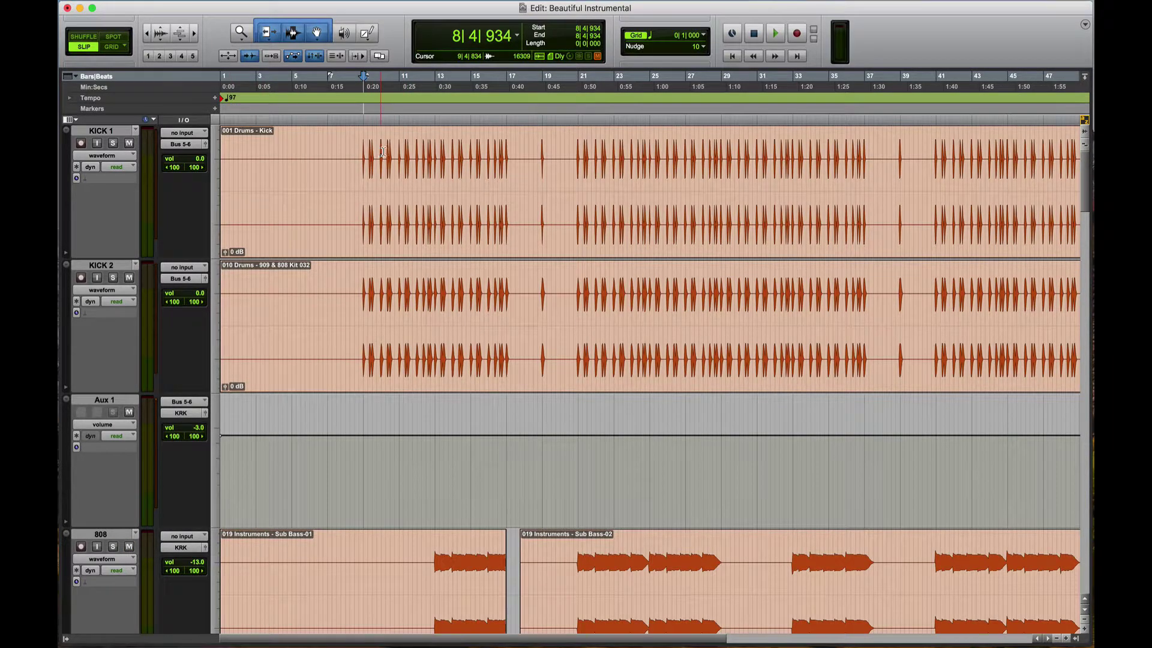
pyautogui.scroll(1, 384, 162)
pyautogui.click(506, 157)
pyautogui.scroll(8, 506, 156)
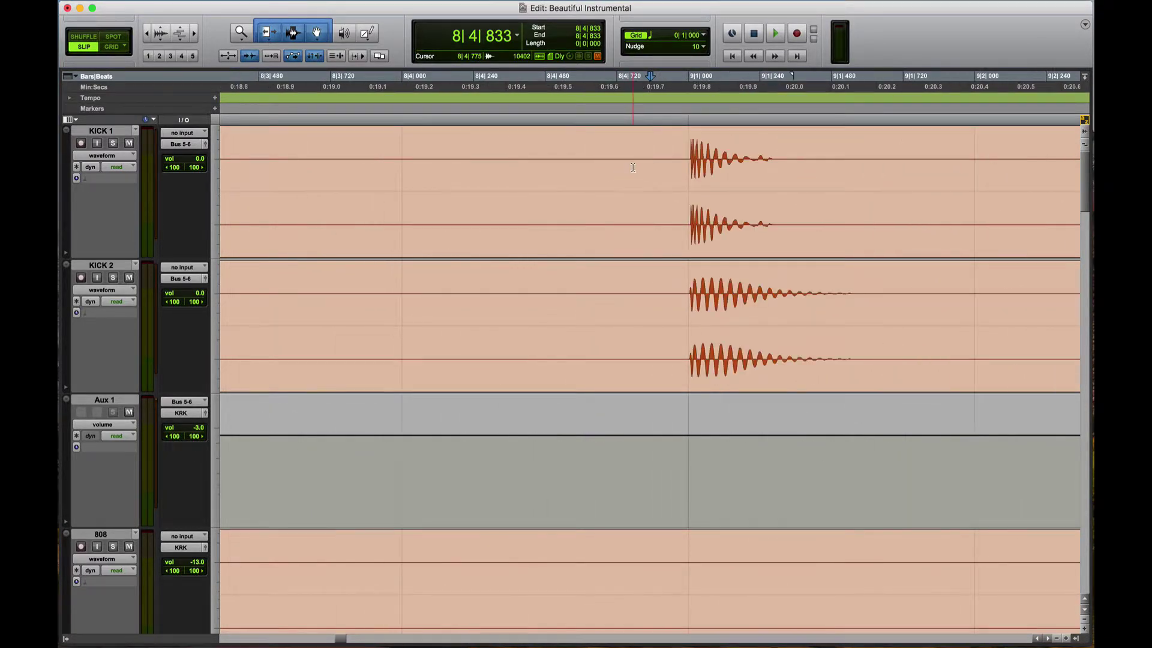
pyautogui.scroll(-3, 631, 173)
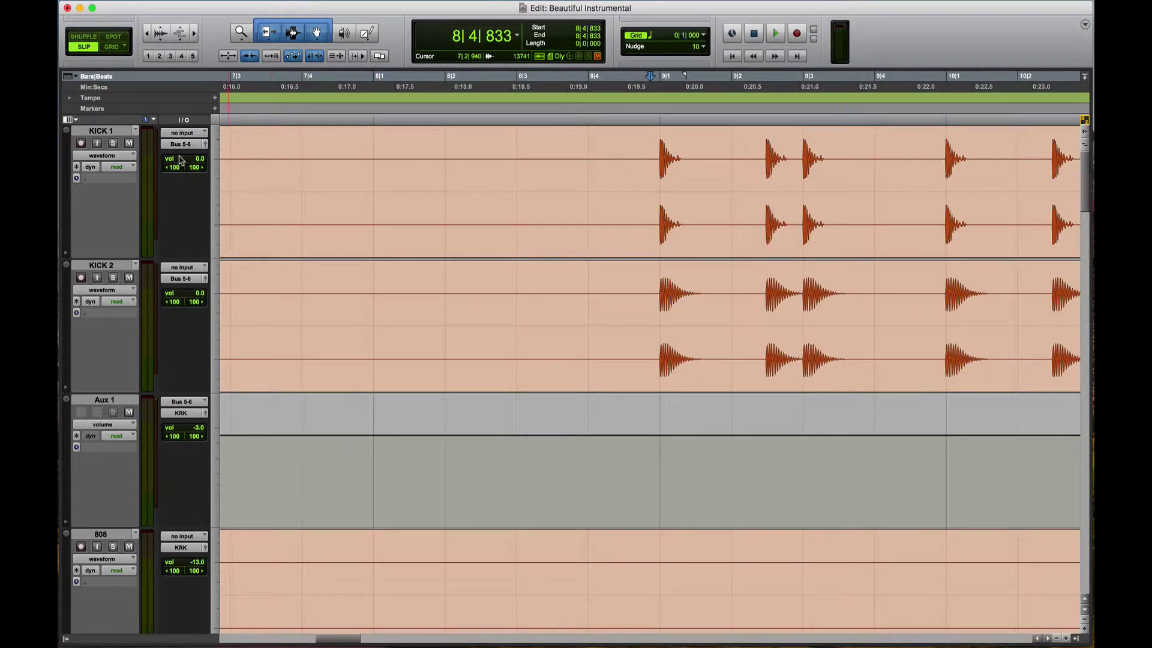
# Solo KICK 1 and KICK 2 together and switch to the Mix window
pyautogui.click(113, 143)
pyautogui.click(113, 277)
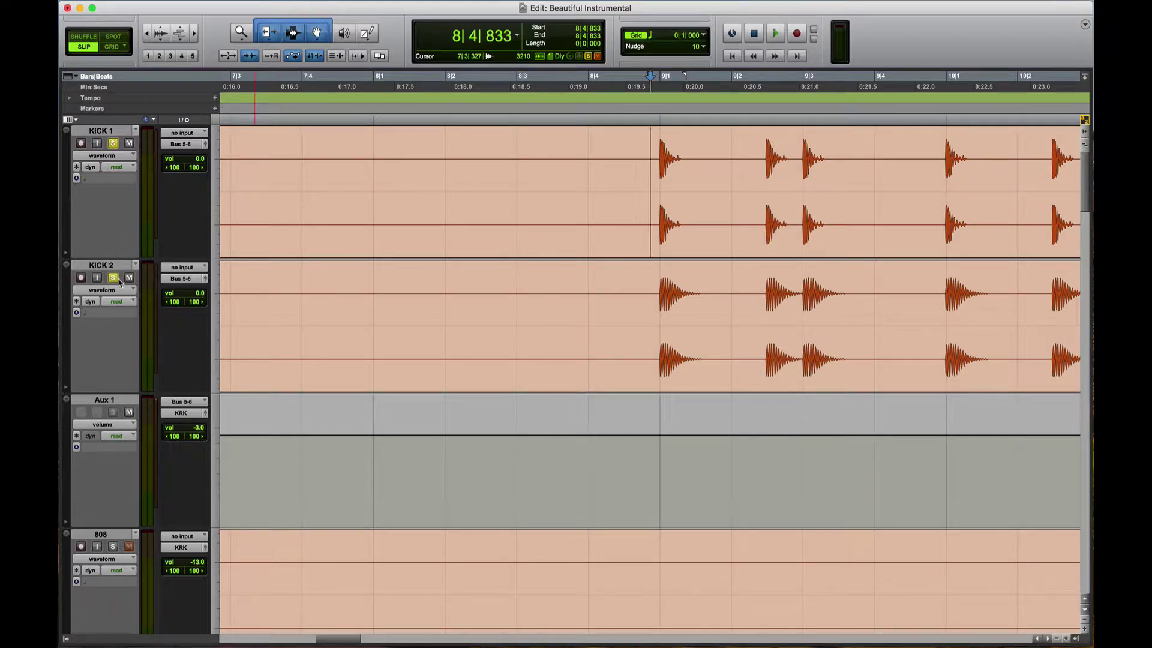
pyautogui.press('super+equal')
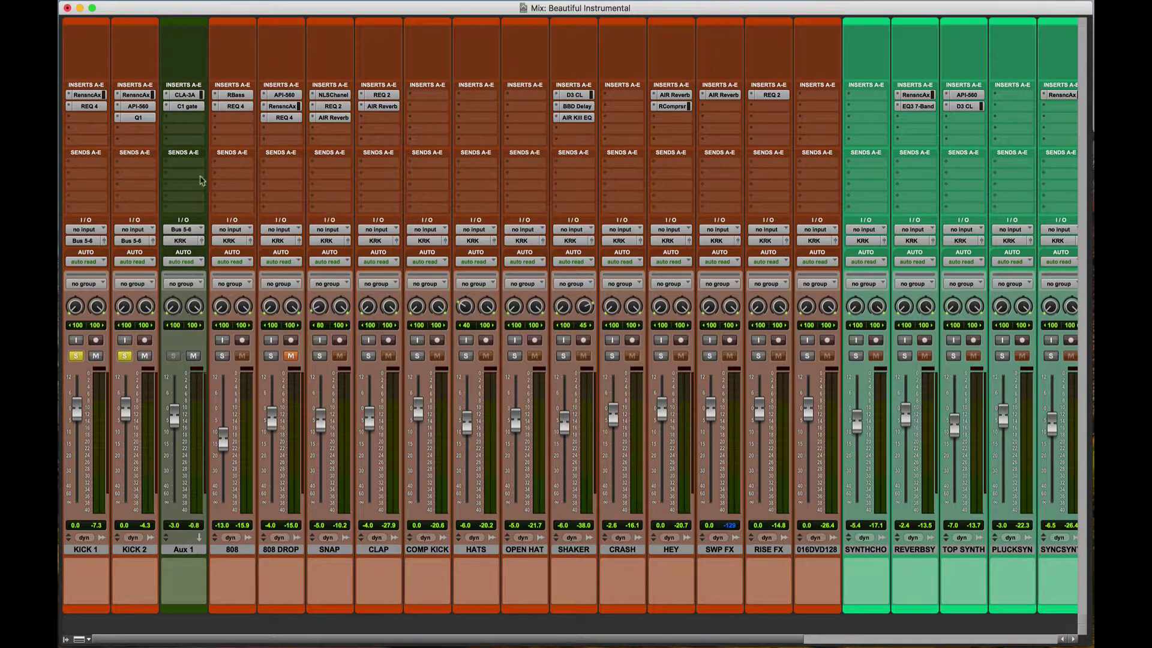
# Open KICK 2's API-560, toggle its POL switch several times to compare, then close it
pyautogui.click(149, 107)
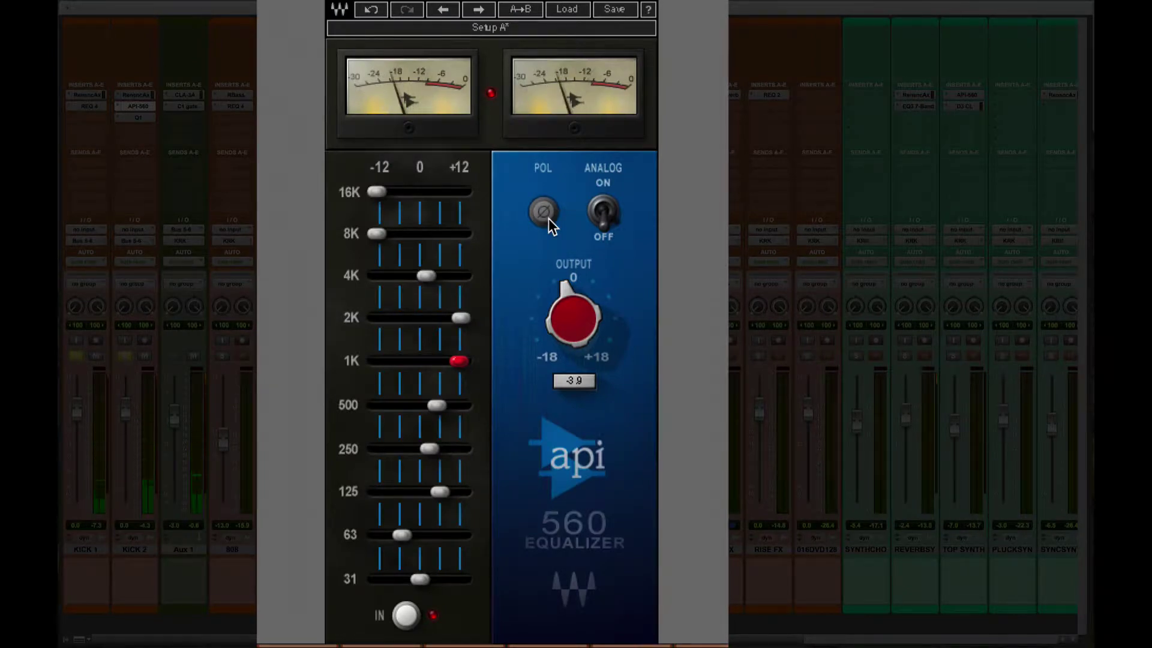
pyautogui.click(544, 212)
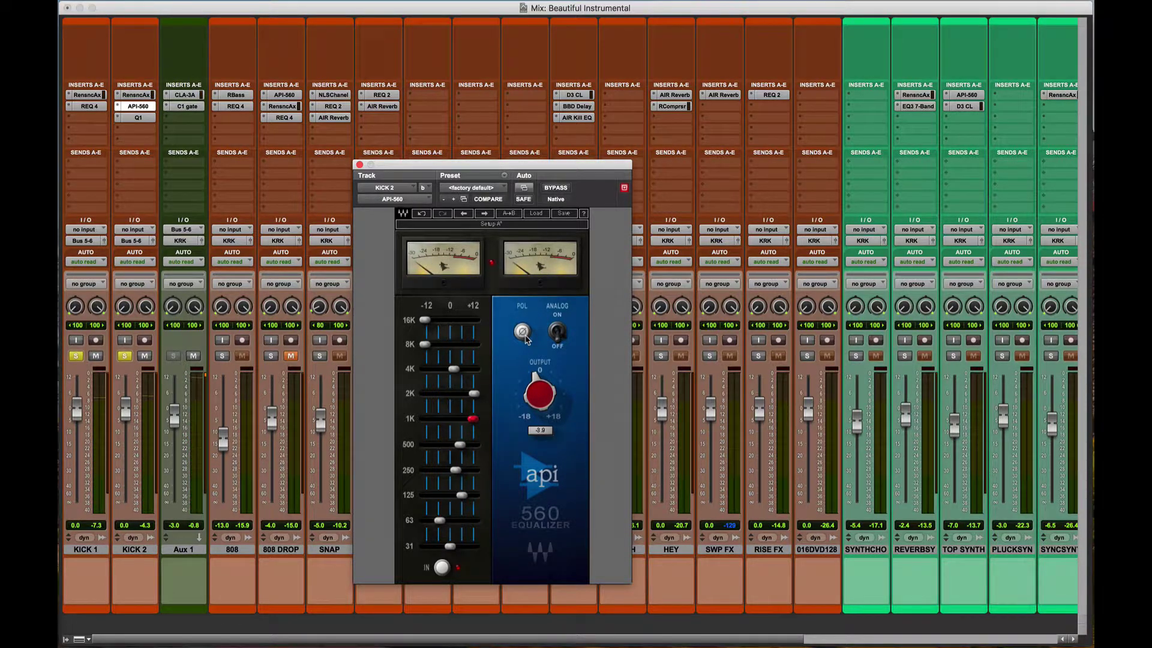
pyautogui.click(523, 333)
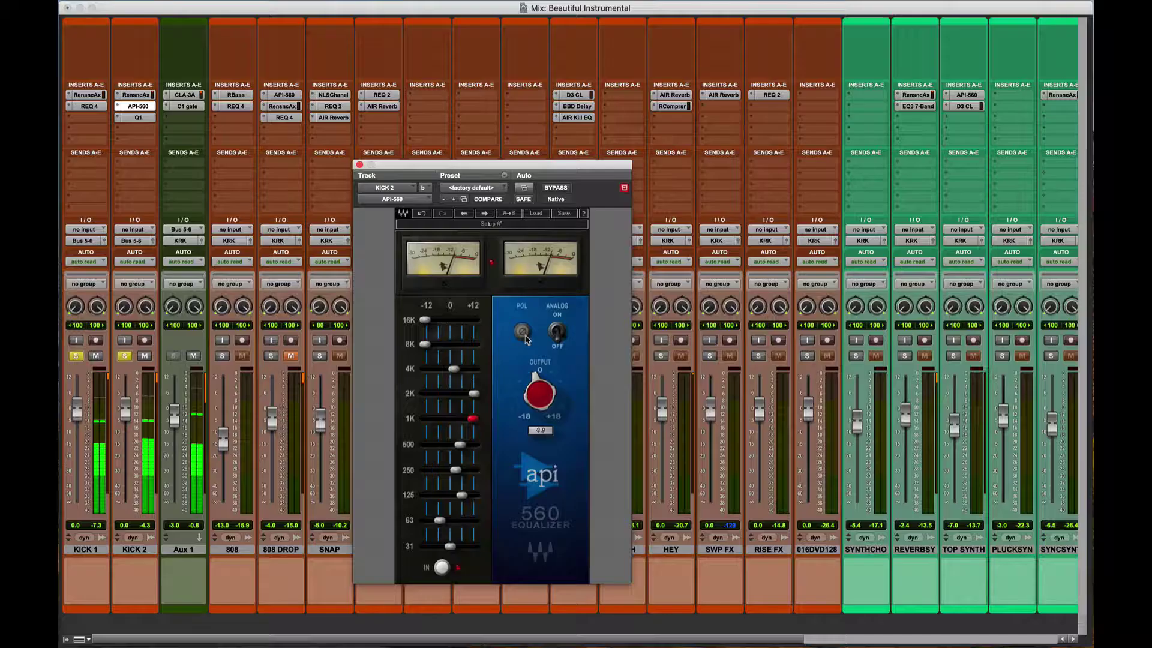
pyautogui.click(523, 334)
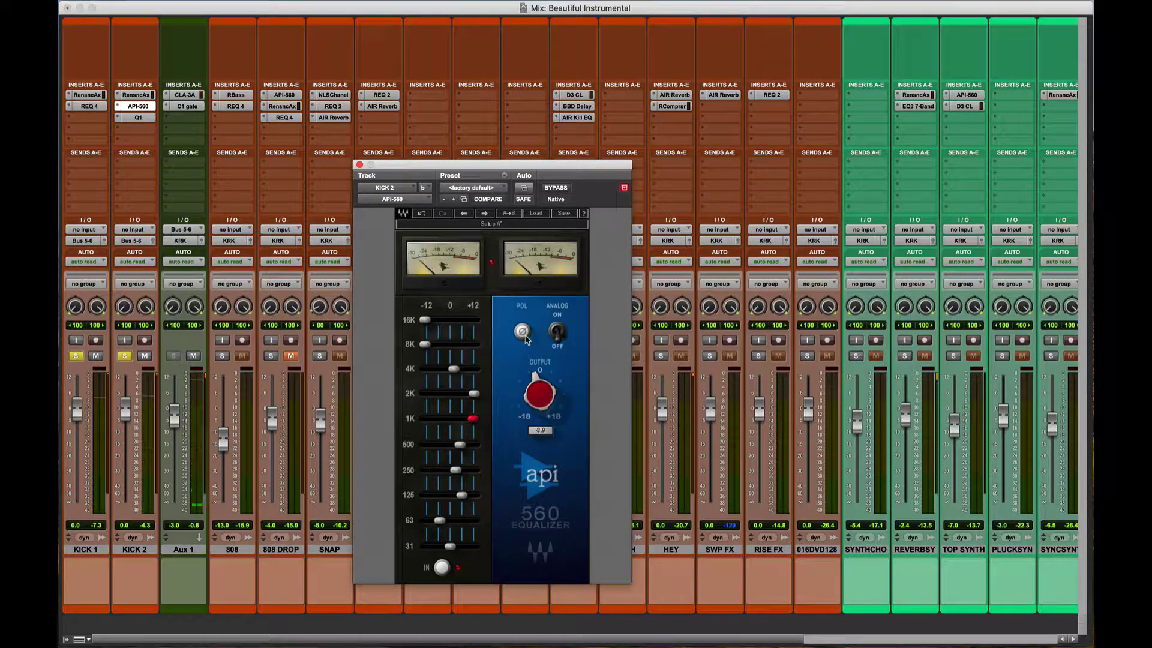
pyautogui.click(523, 334)
pyautogui.click(360, 165)
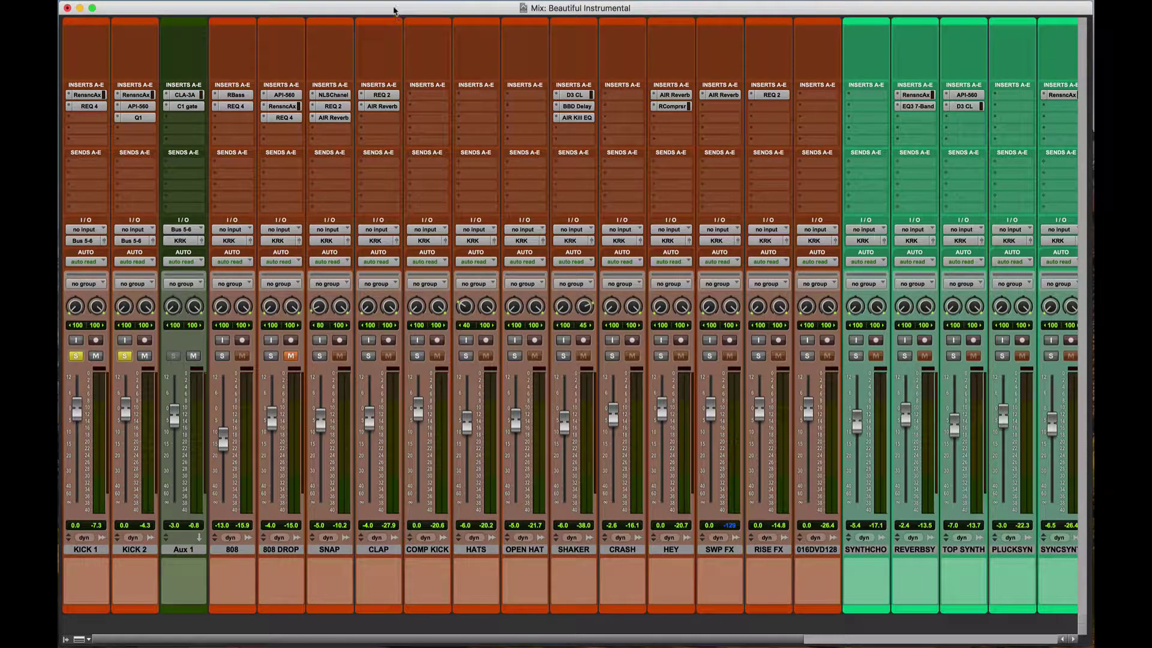
# Return to the Edit window and zoom in on the first kick hits at 8|4|833
pyautogui.press('super+equal')
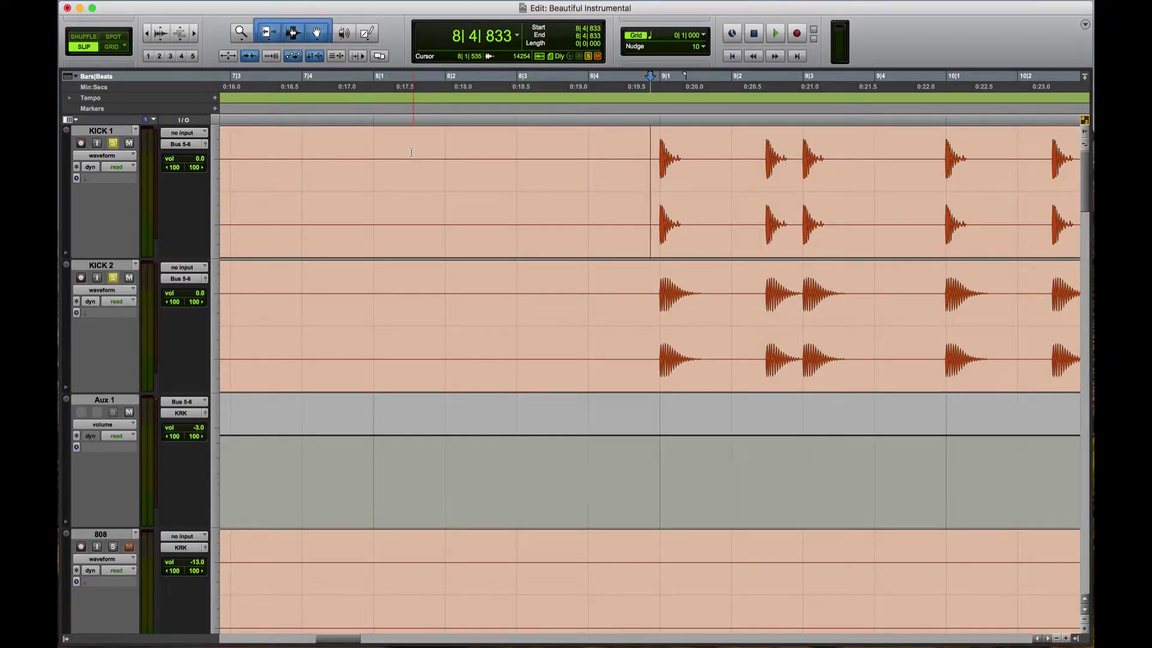
pyautogui.press('super+equal')
pyautogui.press('super+equal')
pyautogui.press('super+bracketleft')
pyautogui.press('super+bracketleft')
pyautogui.press('super+bracketleft')
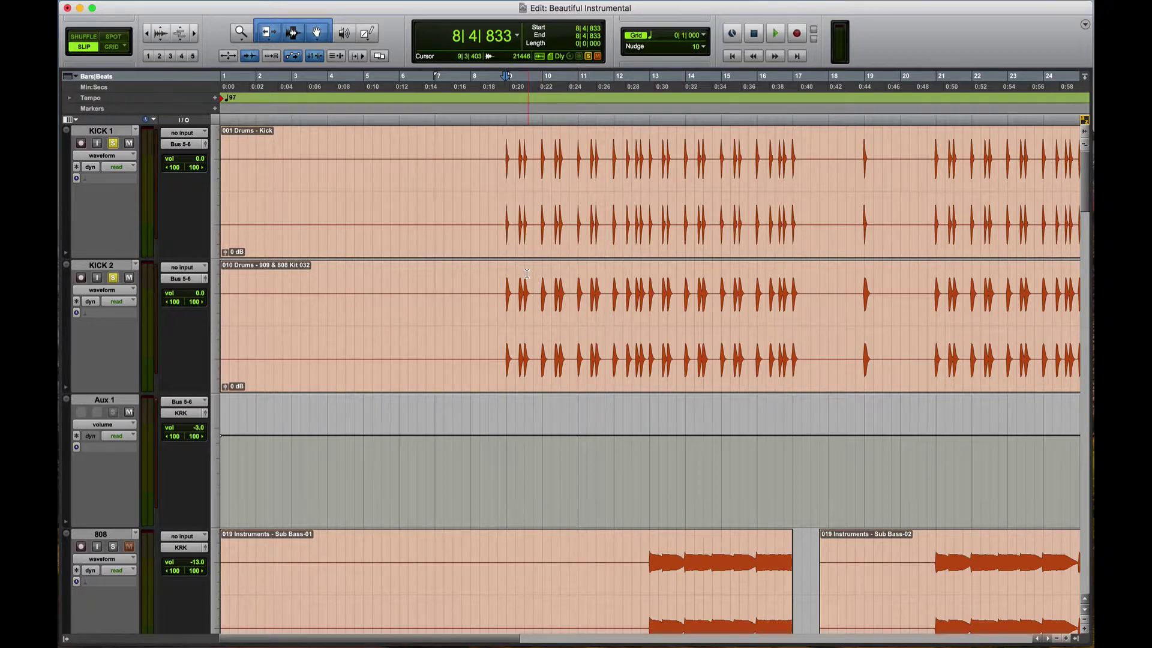
pyautogui.click(499, 97)
pyautogui.click(507, 349)
pyautogui.press('super+bracketright')
pyautogui.press('super+bracketright')
pyautogui.press('super+bracketright')
pyautogui.press('super+bracketright')
pyautogui.press('super+bracketleft')
pyautogui.press('super+bracketleft')
pyautogui.press('super+bracketleft')
pyautogui.press('super+bracketleft')
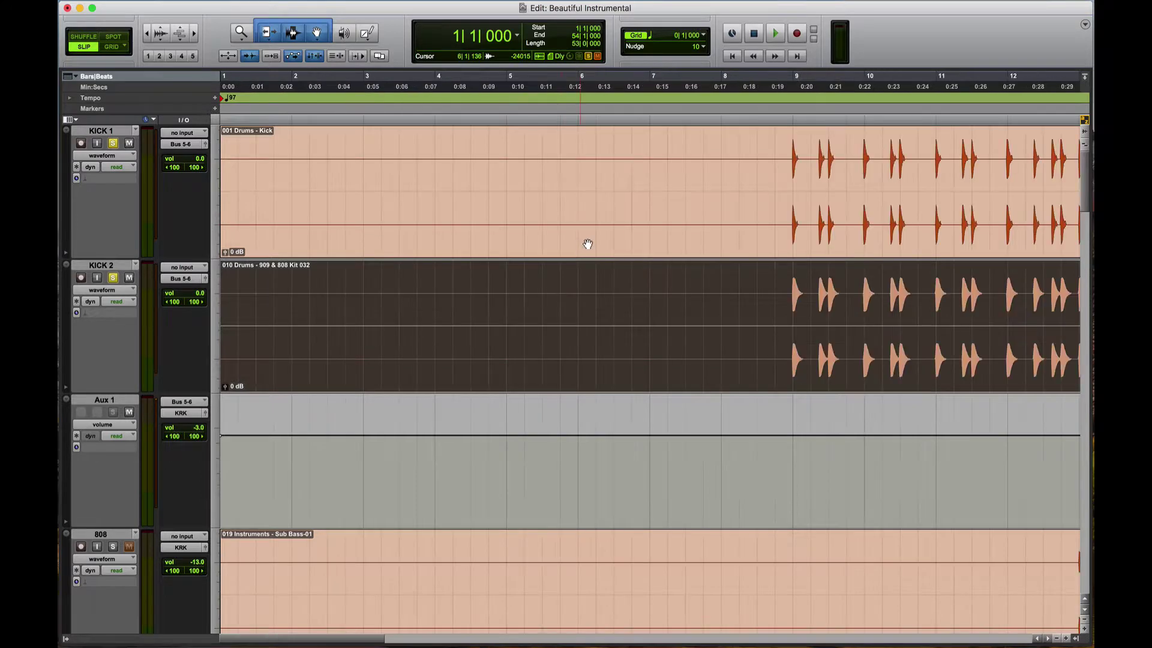
pyautogui.click(506, 172)
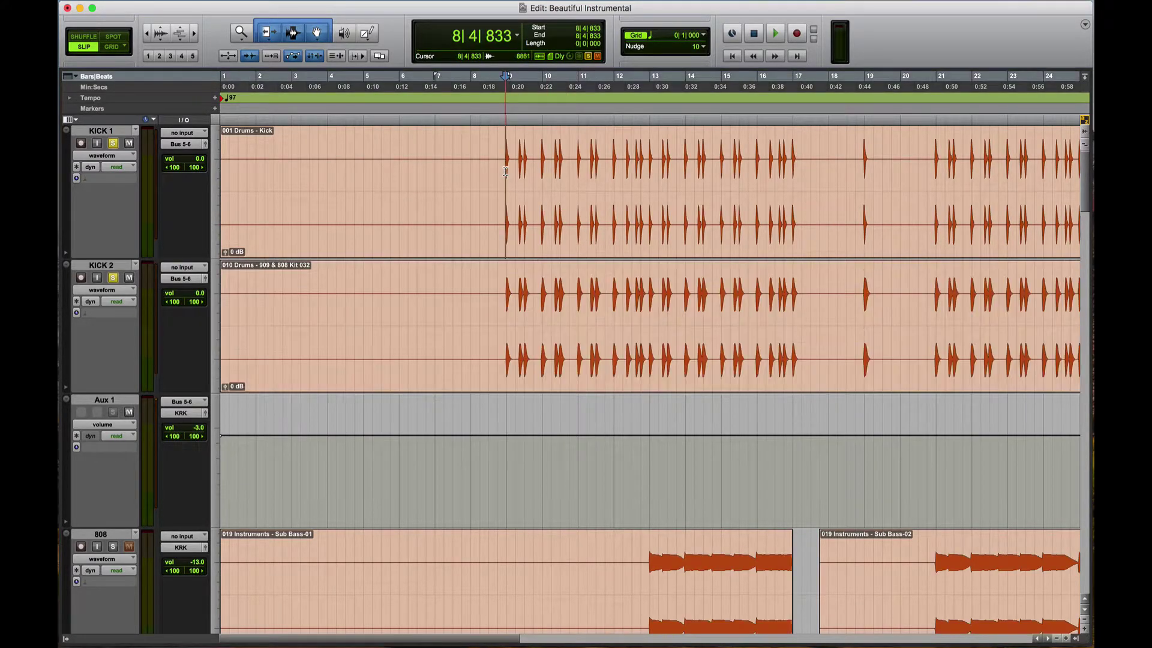
pyautogui.press('super+bracketright')
pyautogui.press('super+bracketright')
pyautogui.press('super+bracketright')
pyautogui.press('super+bracketright')
pyautogui.press('super+bracketright')
pyautogui.press('super+bracketright')
pyautogui.press('super+bracketright')
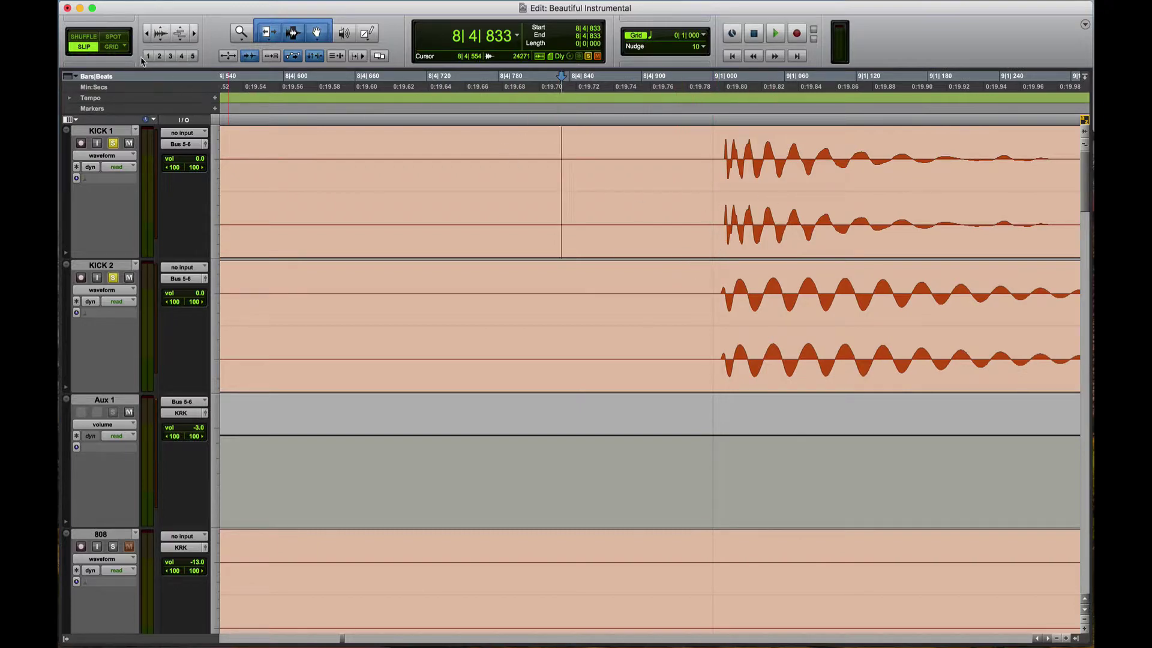
# Zoom to sample level around 8|4|959, just before bar 9
pyautogui.click(711, 184)
pyautogui.press('super+bracketright')
pyautogui.press('super+bracketright')
pyautogui.press('super+bracketright')
pyautogui.hscroll(3, 714, 198)
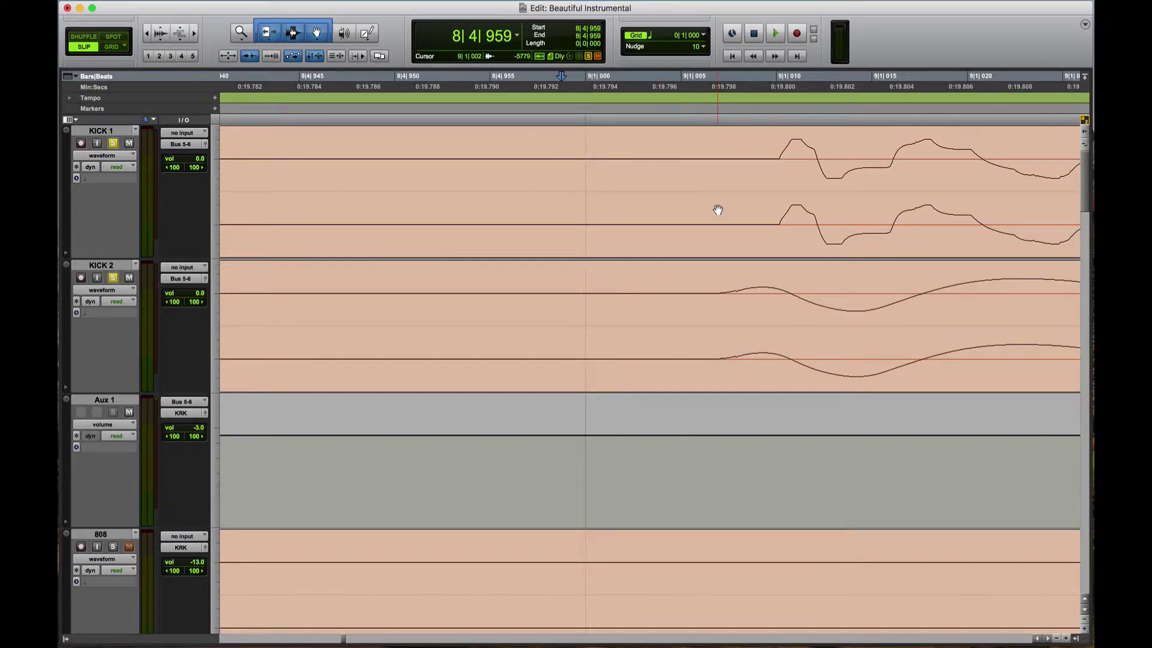
pyautogui.hscroll(1, 714, 198)
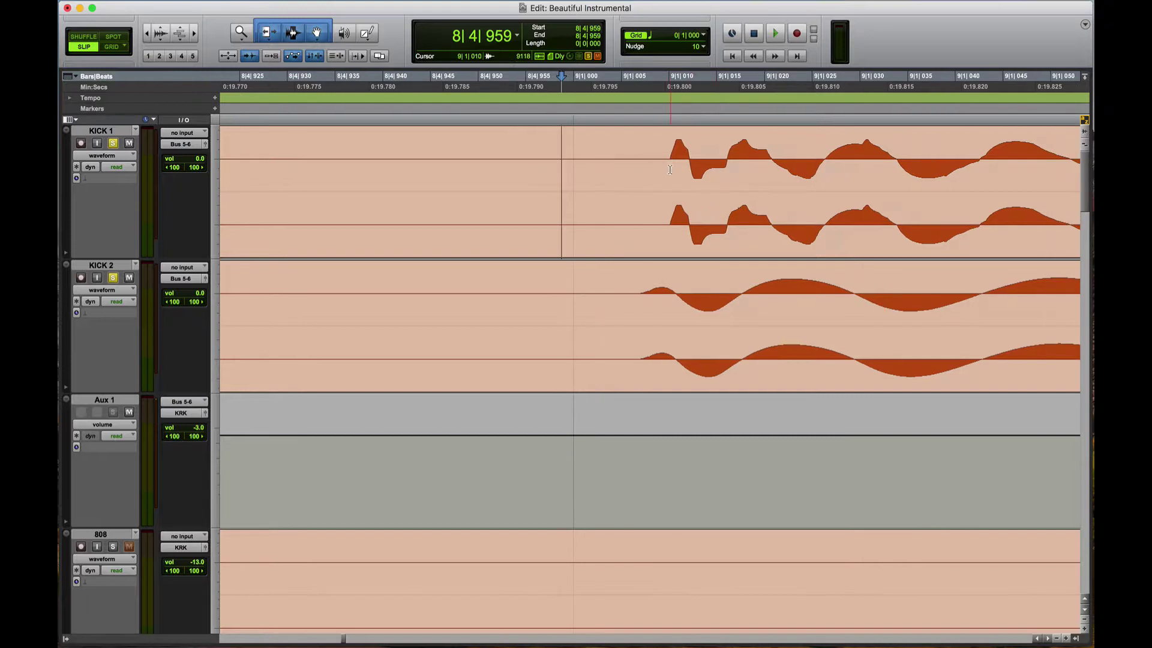
pyautogui.moveTo(667, 170); pyautogui.dragTo(689, 171)
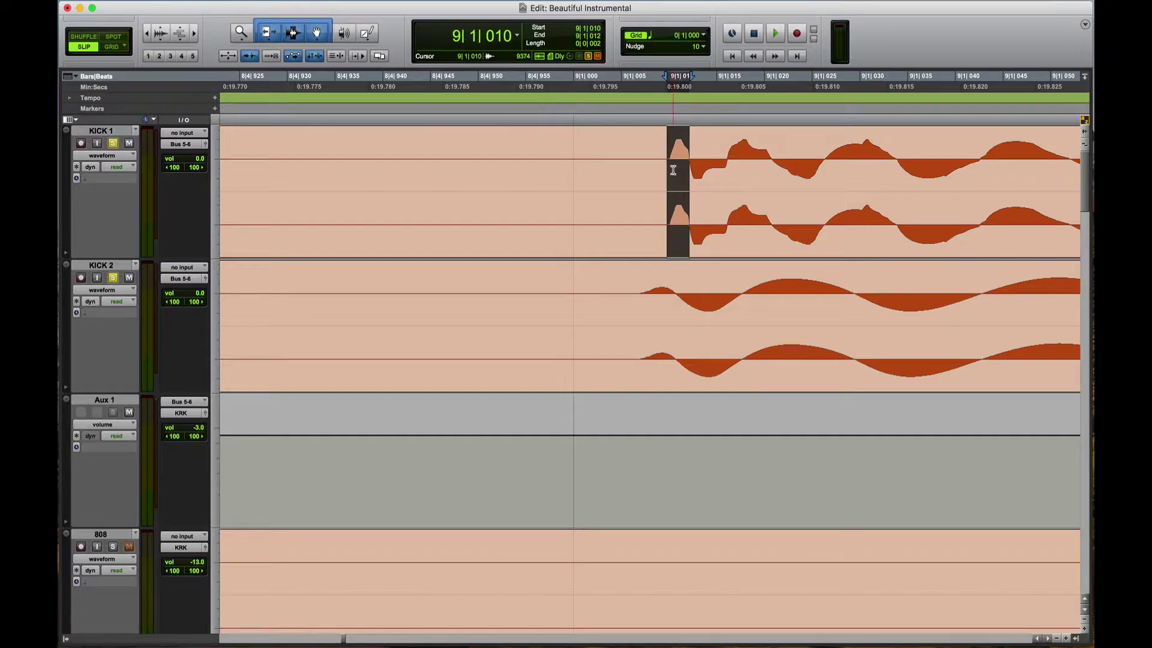
# Measure the onsets with time selections: KICK 1 at 9|1|010, KICK 2 at 9|1|006
pyautogui.moveTo(670, 164); pyautogui.dragTo(770, 168)
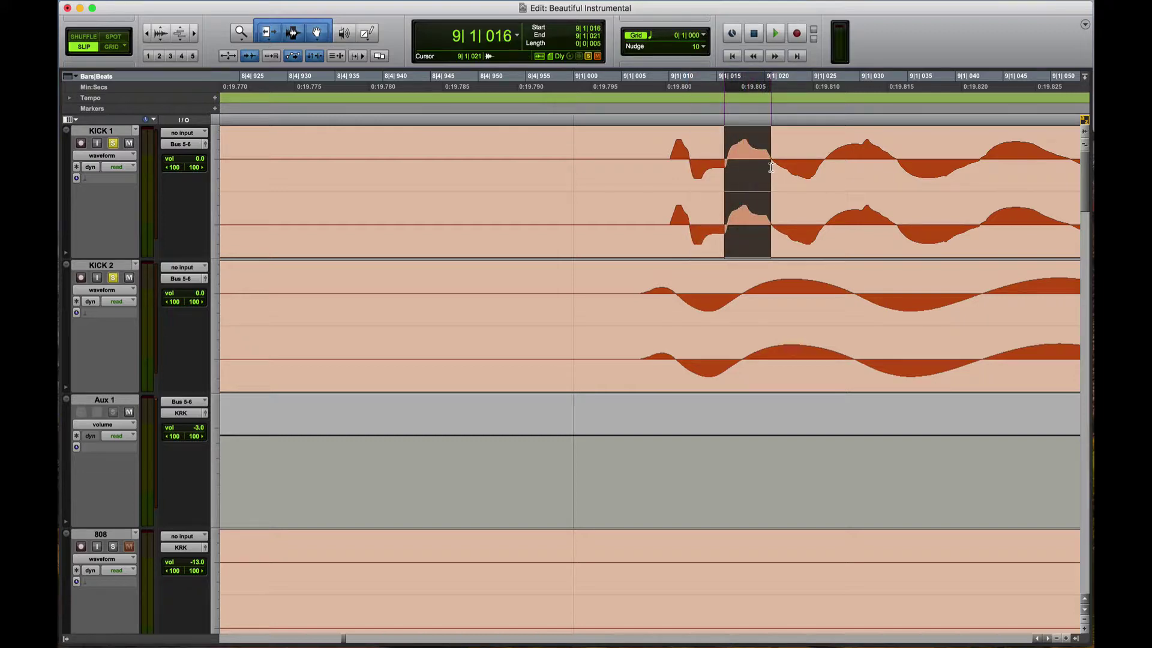
pyautogui.moveTo(667, 169); pyautogui.dragTo(773, 173)
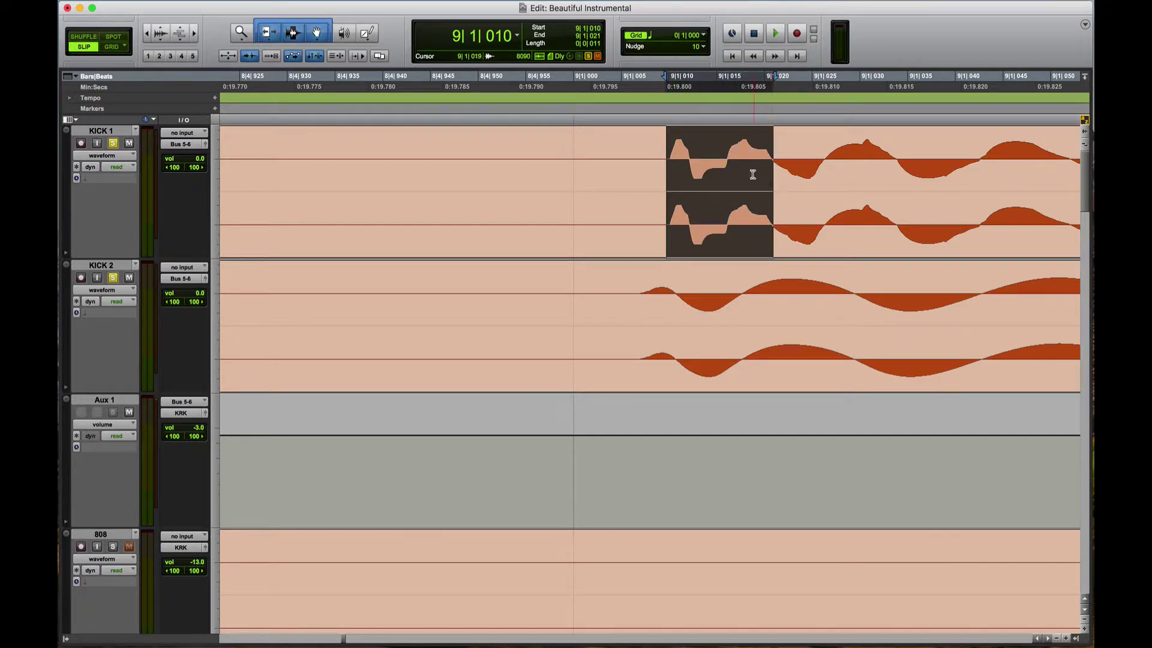
pyautogui.moveTo(634, 309); pyautogui.dragTo(857, 320)
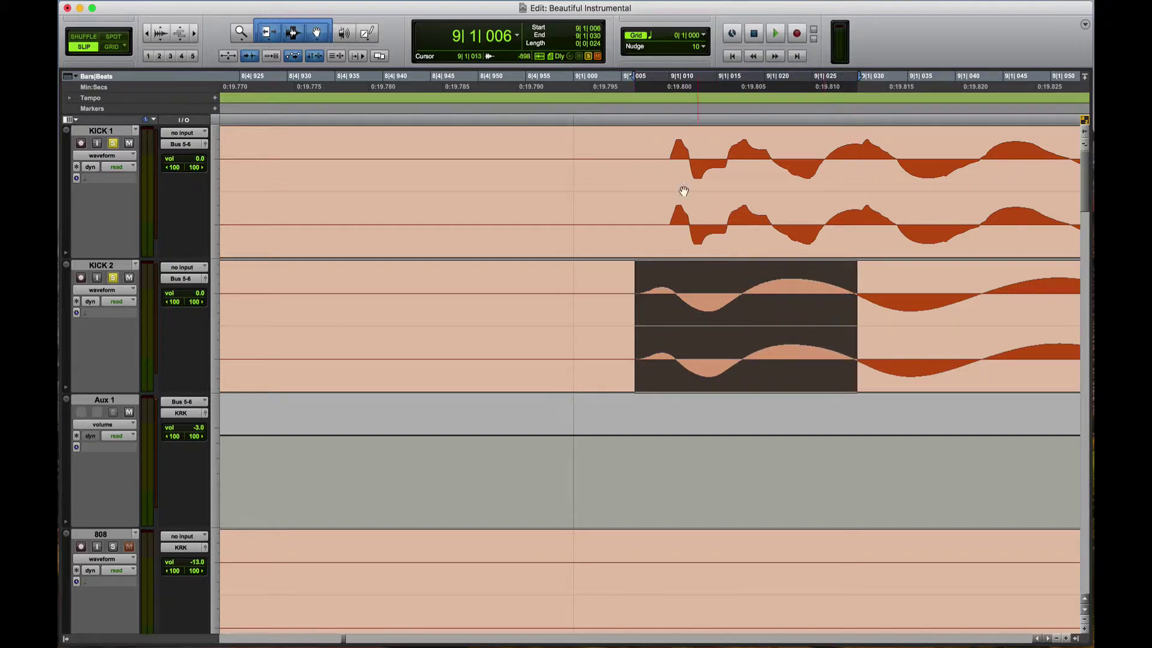
pyautogui.moveTo(669, 164); pyautogui.dragTo(773, 172)
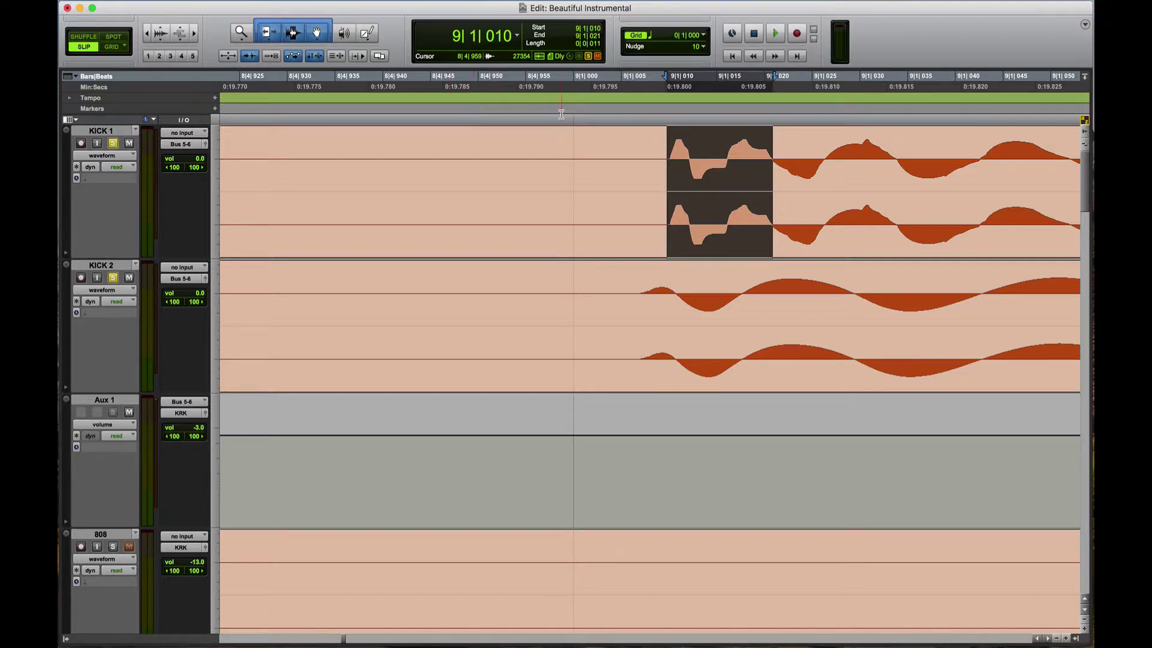
pyautogui.click(614, 98)
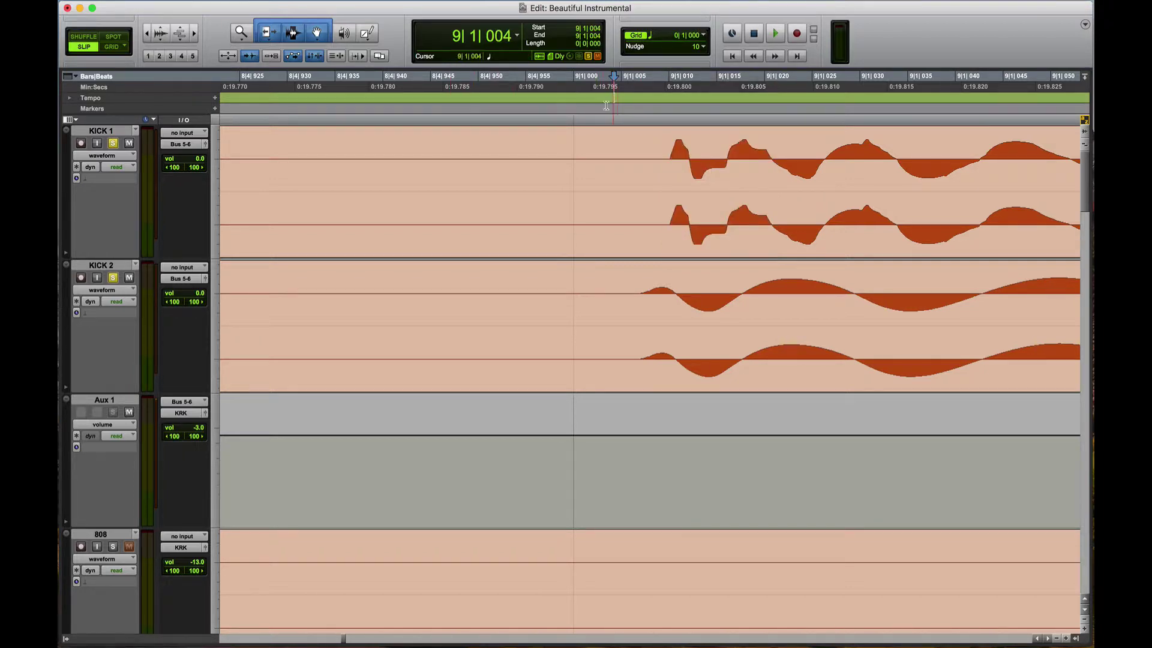
# Select the whole KICK 2 clip, keep the nudge value at 10 samples, and show the Mix window
pyautogui.click(682, 365)
pyautogui.scroll(-7, 509, 274)
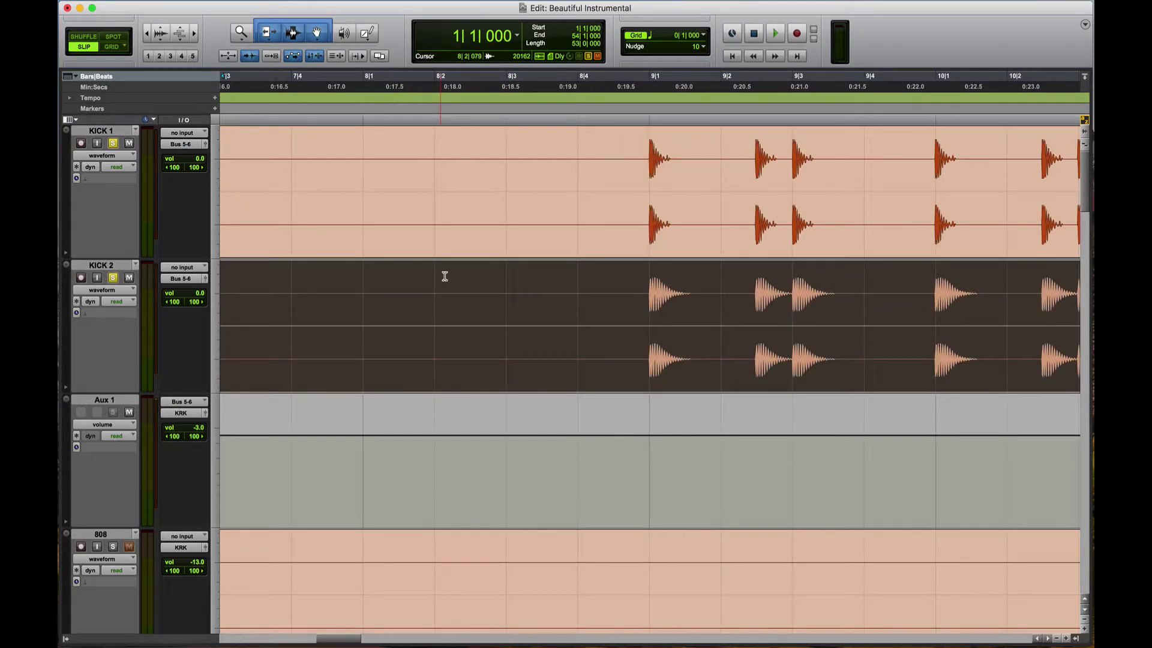
pyautogui.scroll(3, 722, 336)
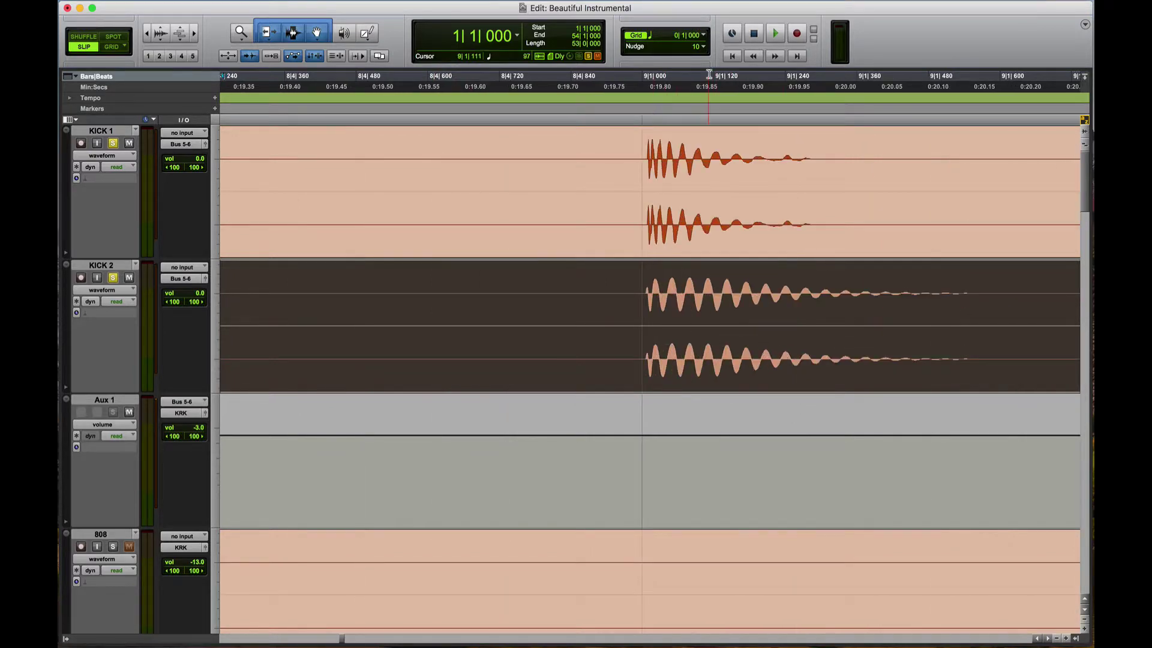
pyautogui.click(703, 48)
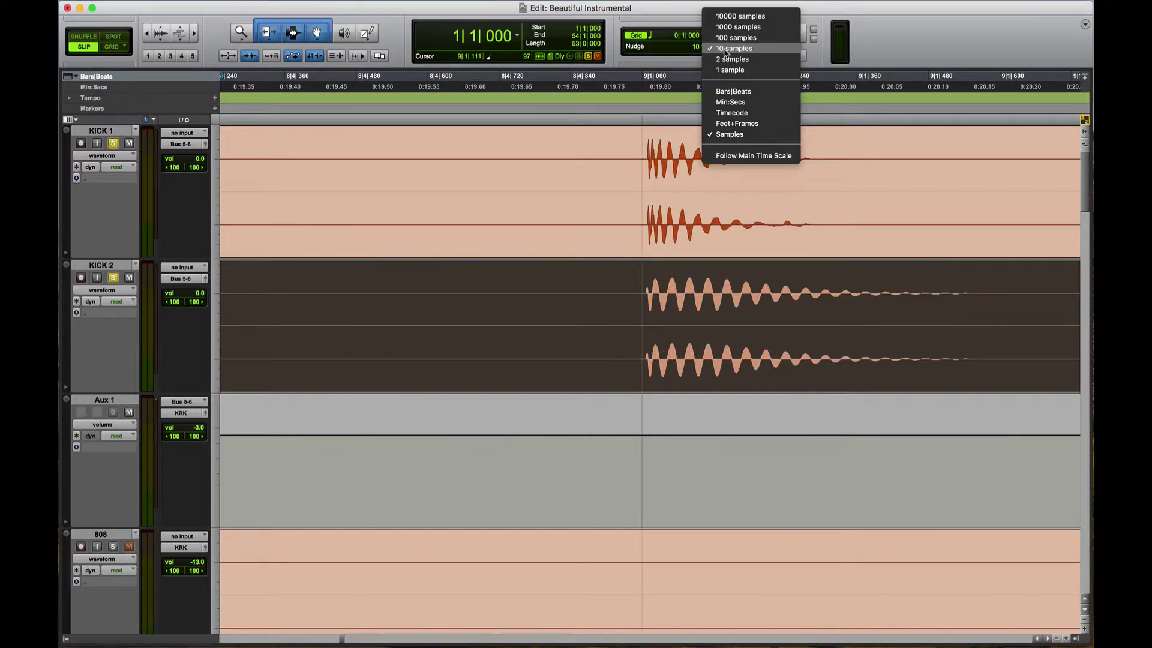
pyautogui.click(726, 50)
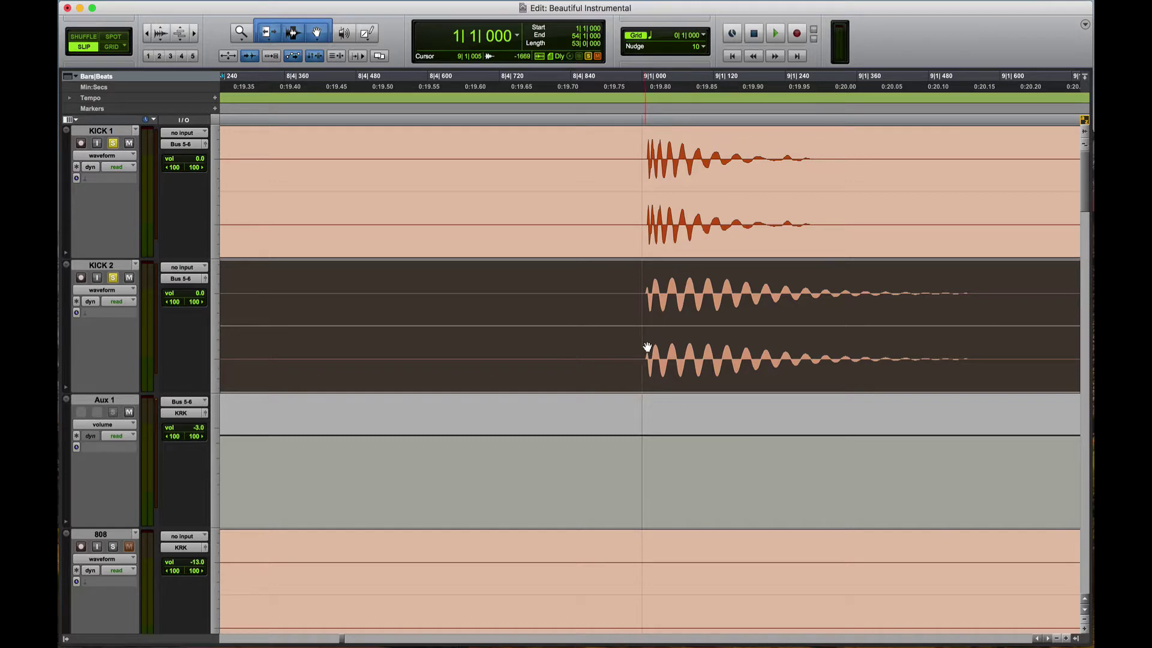
pyautogui.scroll(-8, 647, 346)
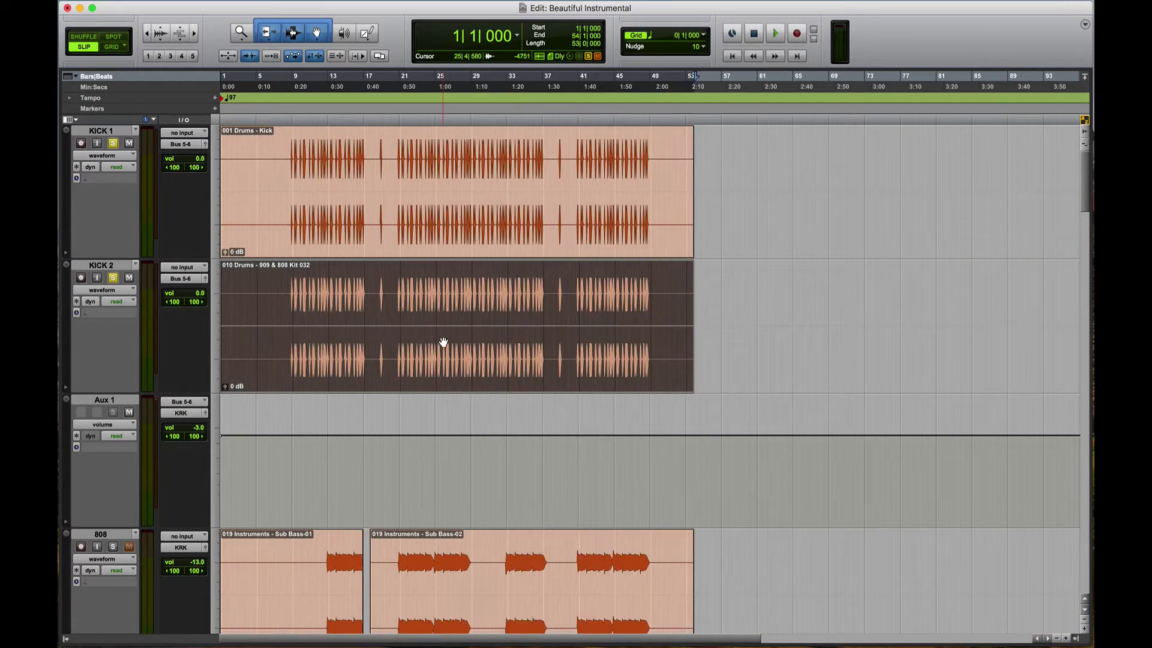
pyautogui.scroll(8, 522, 313)
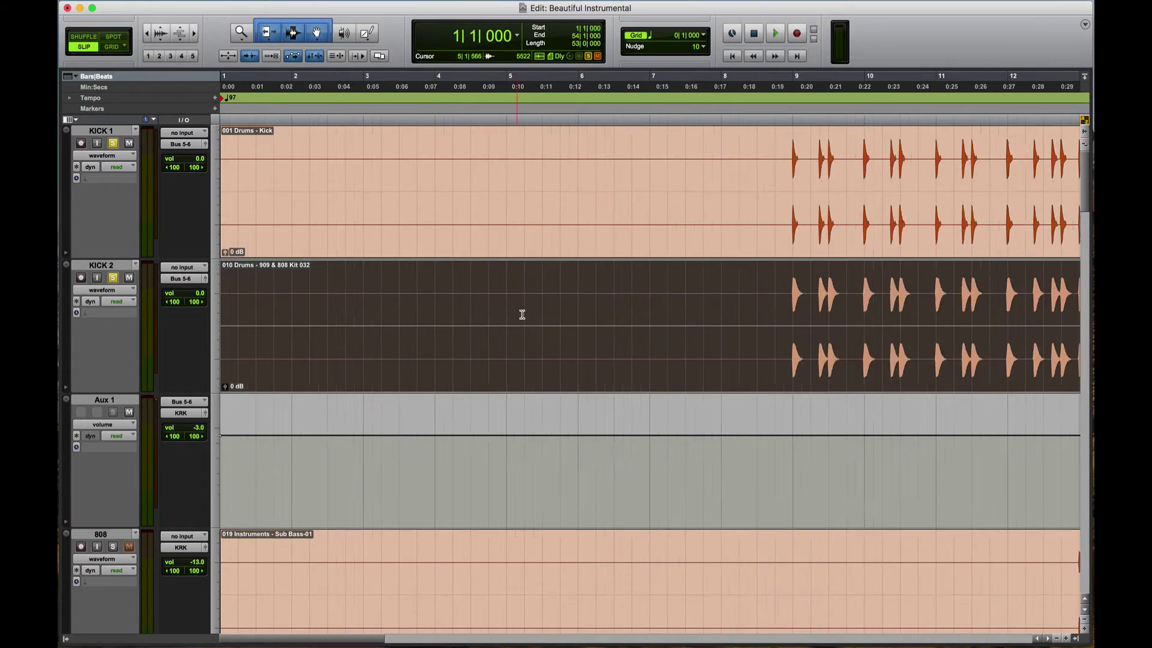
pyautogui.hscroll(15, 710, 354)
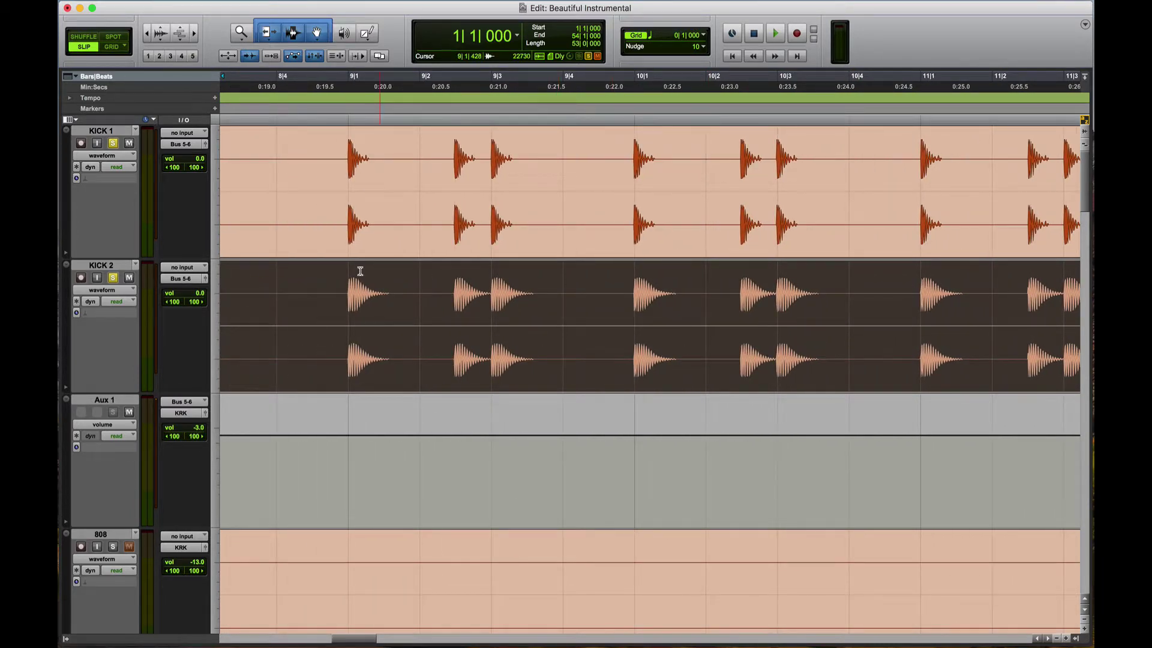
pyautogui.press('super+equal')
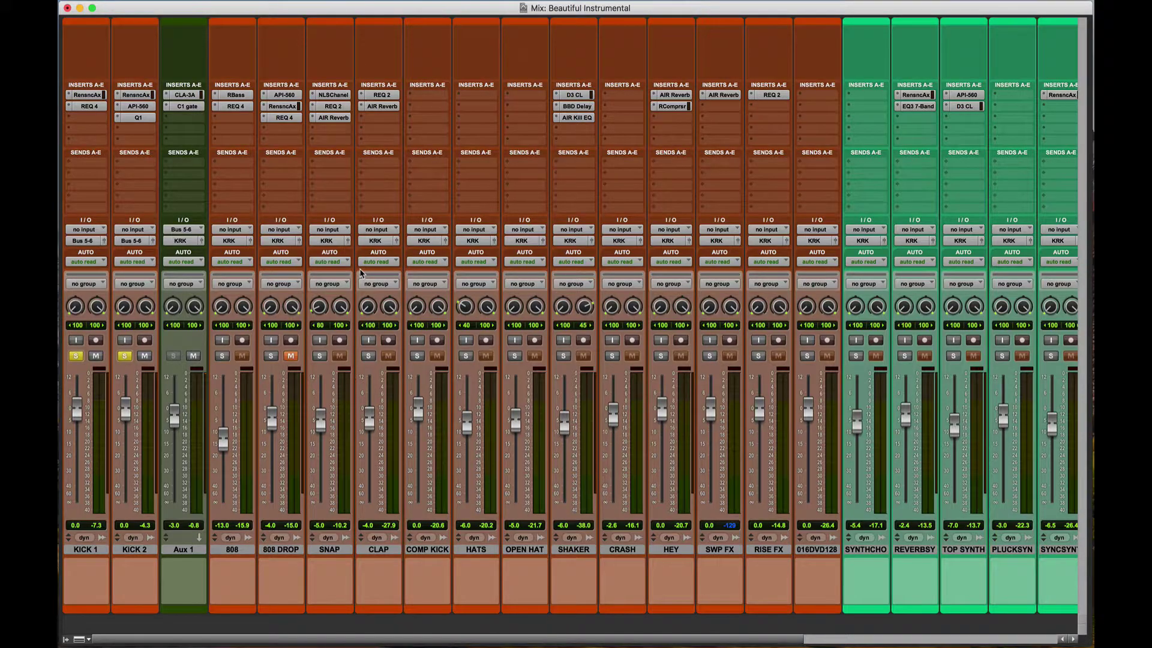
# Open KICK 2's API-560, return to the Edit window, and play from just before bar 9
pyautogui.press('super+equal')
pyautogui.press('super+equal')
pyautogui.click(137, 106)
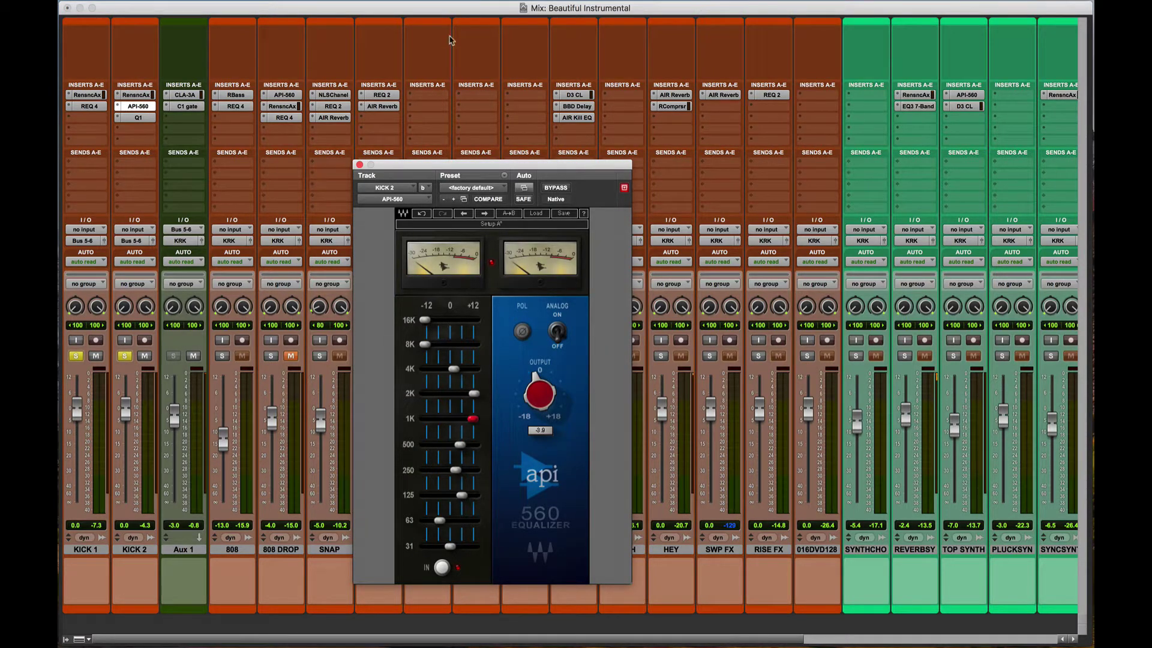
pyautogui.click(437, 16)
pyautogui.press('super+equal')
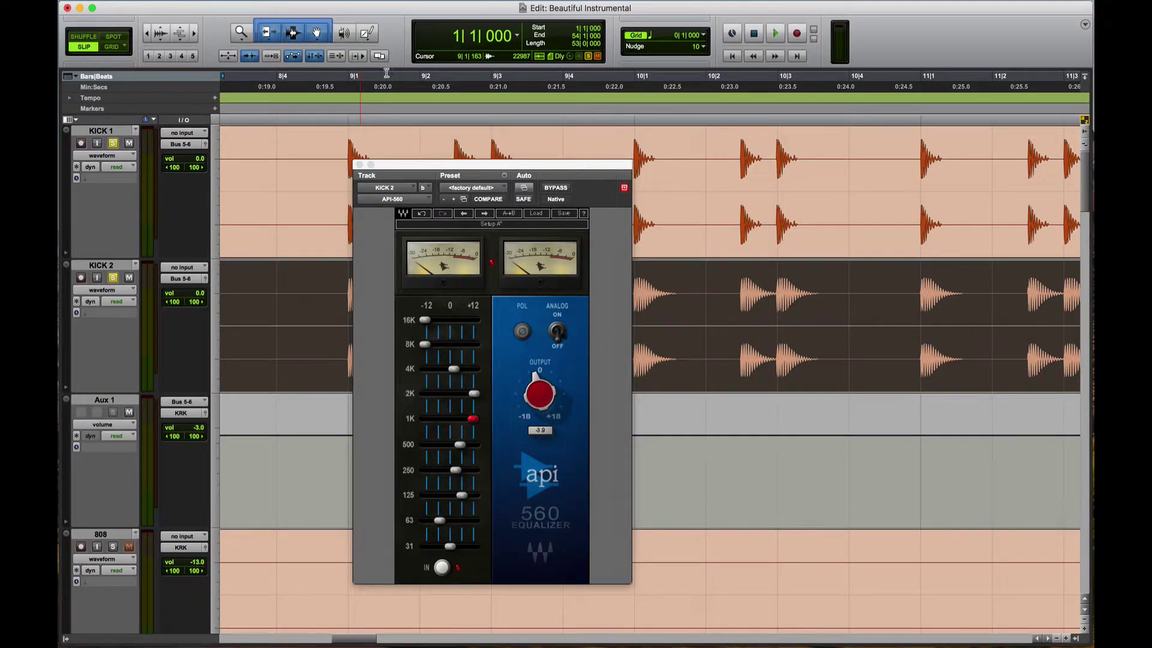
pyautogui.click(337, 98)
pyautogui.press('space')
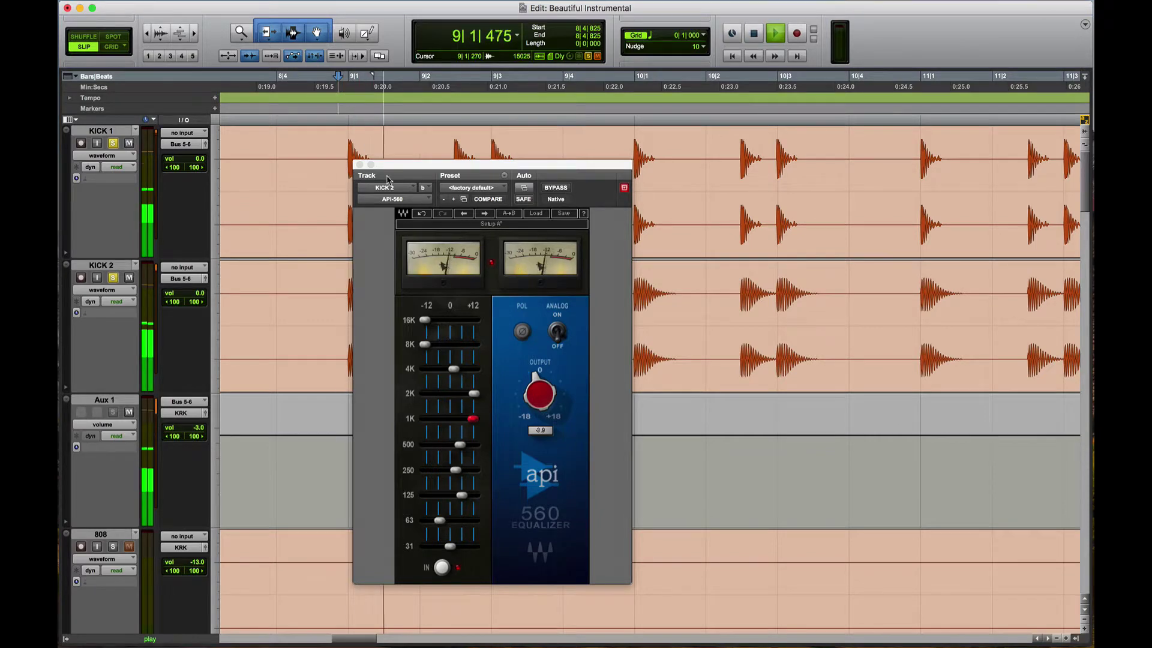
# Flip KICK 2's polarity, close the API-560, stop, and select the whole KICK 2 clip
pyautogui.click(514, 332)
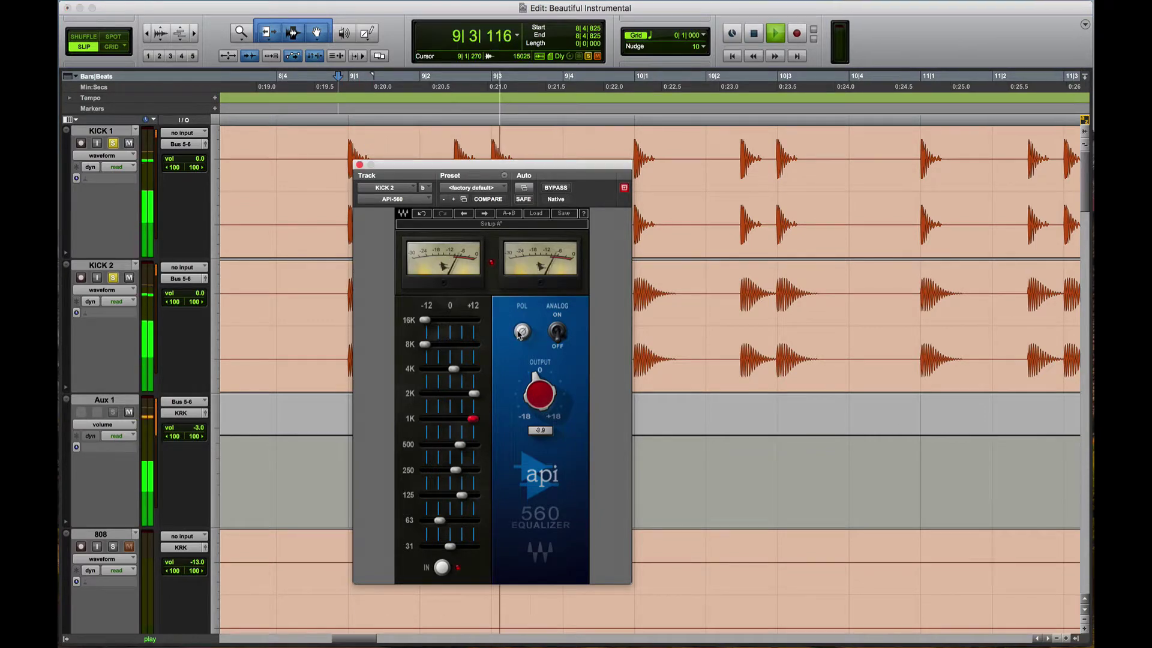
pyautogui.click(360, 165)
pyautogui.press('space')
pyautogui.click(404, 348)
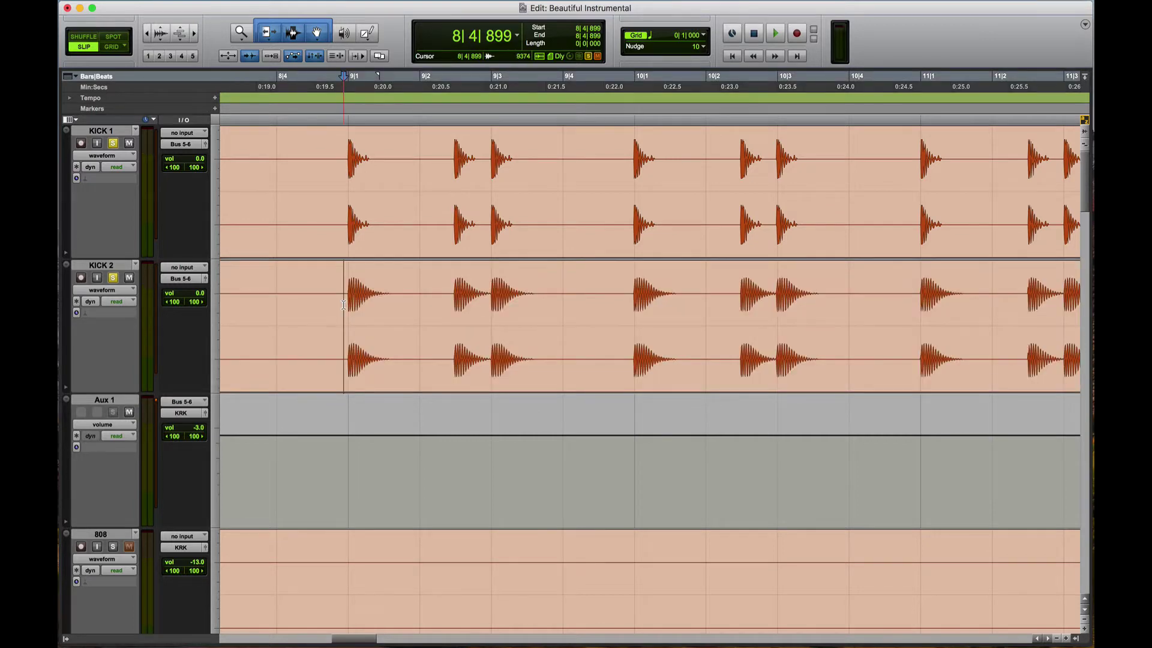
# Zoom in on the first kick transients and play the kicks from the bar 10 hit
pyautogui.press('super+bracketright')
pyautogui.press('super+bracketright')
pyautogui.press('super+bracketright')
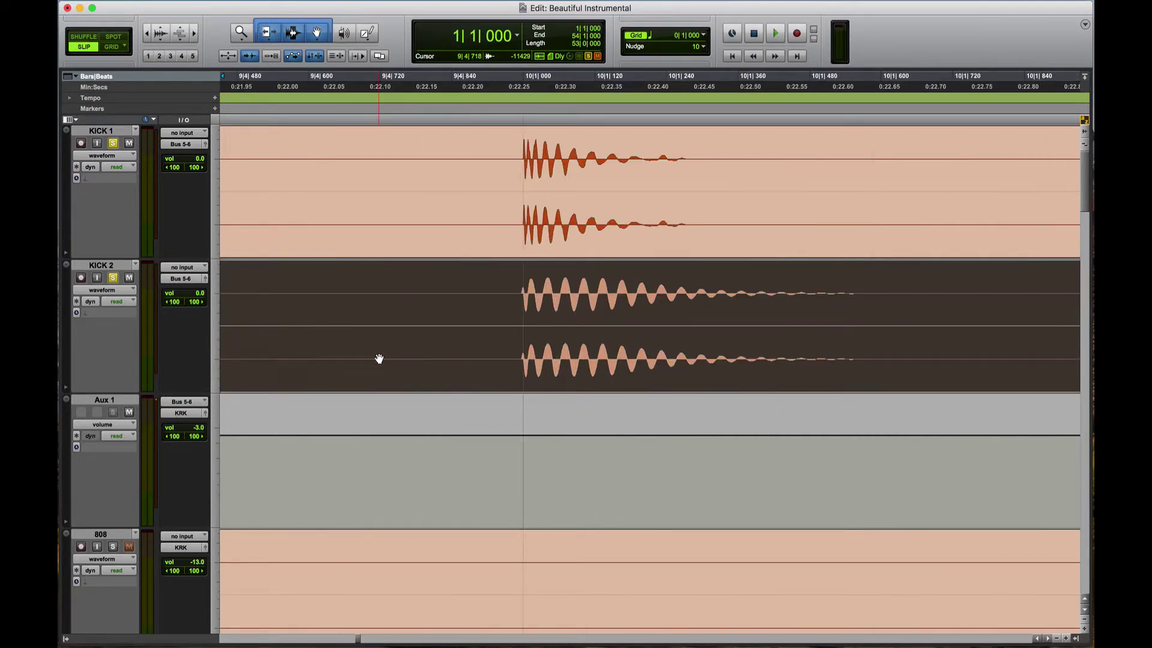
pyautogui.press('super+bracketright')
pyautogui.press('super+bracketright')
pyautogui.press('super+bracketleft')
pyautogui.press('space')
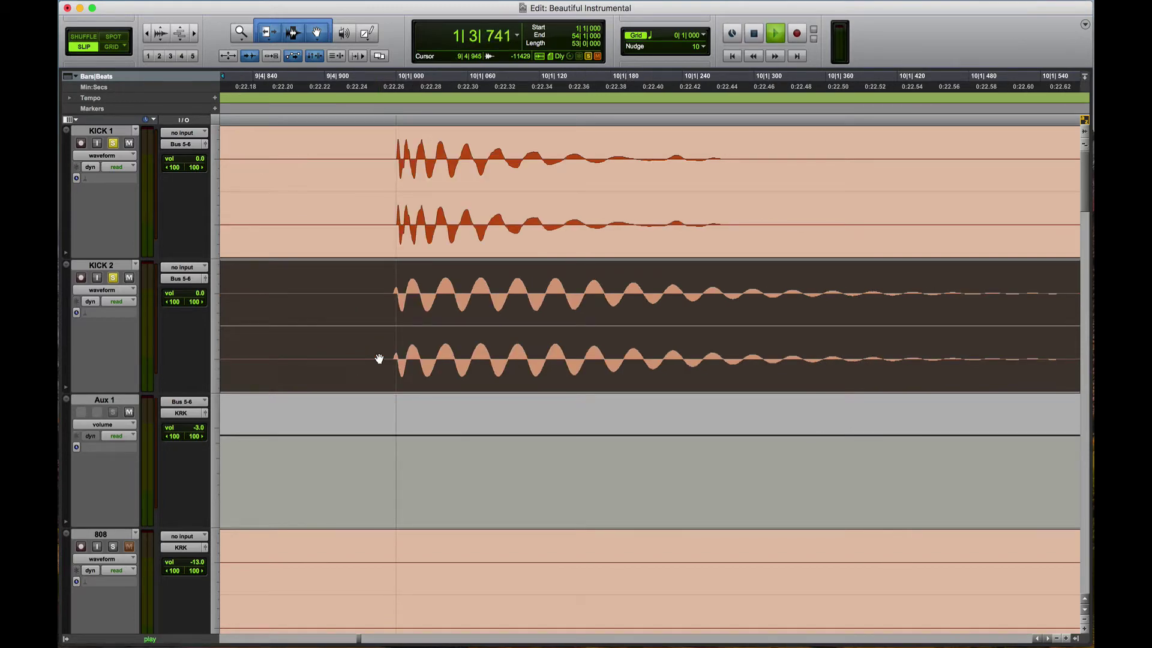
pyautogui.press('space')
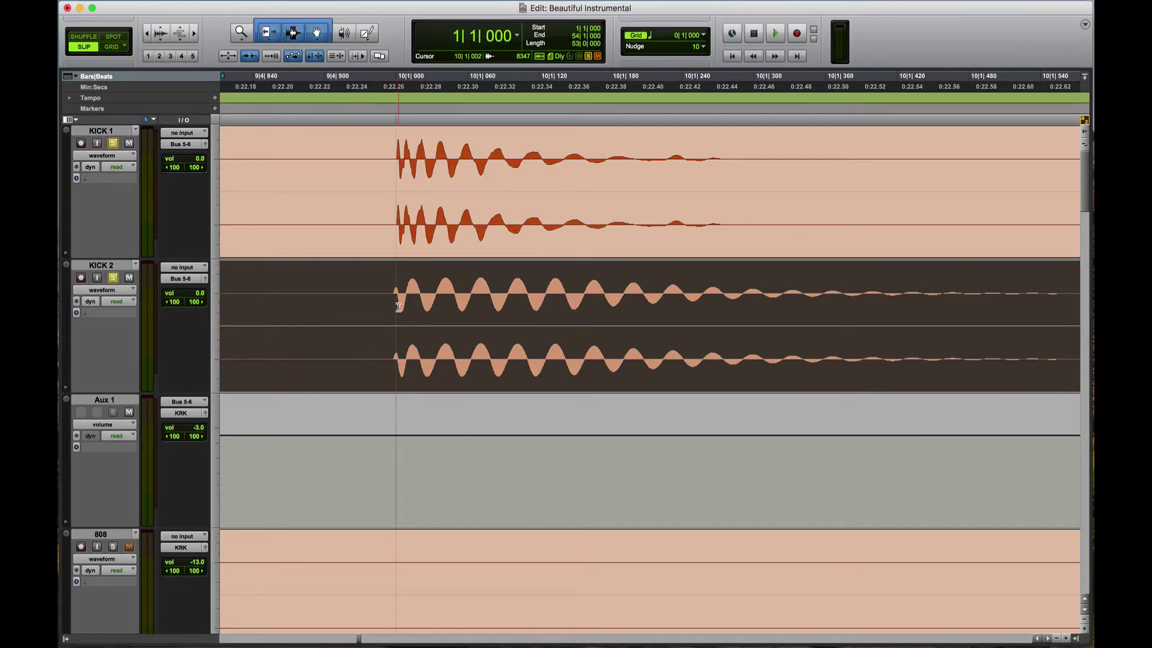
pyautogui.click(399, 307)
pyautogui.press('space')
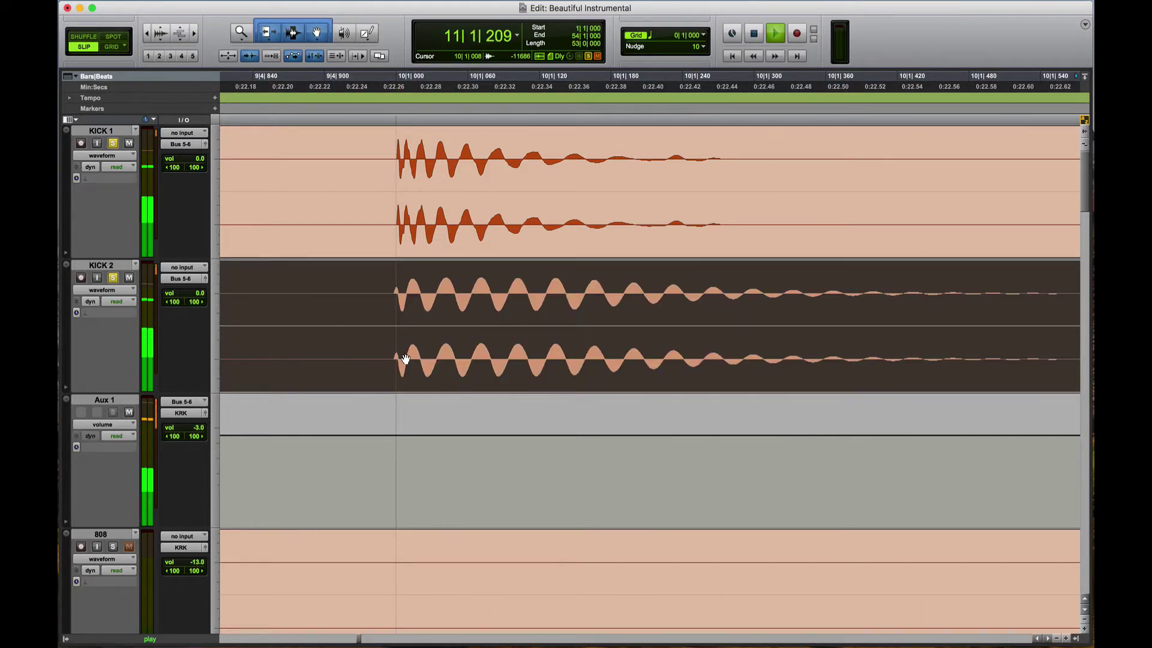
# Nudge the KICK 2 clip 10 samples later to start at 1|1|008, then replay from bar 10
pyautogui.press('super+bracketright')
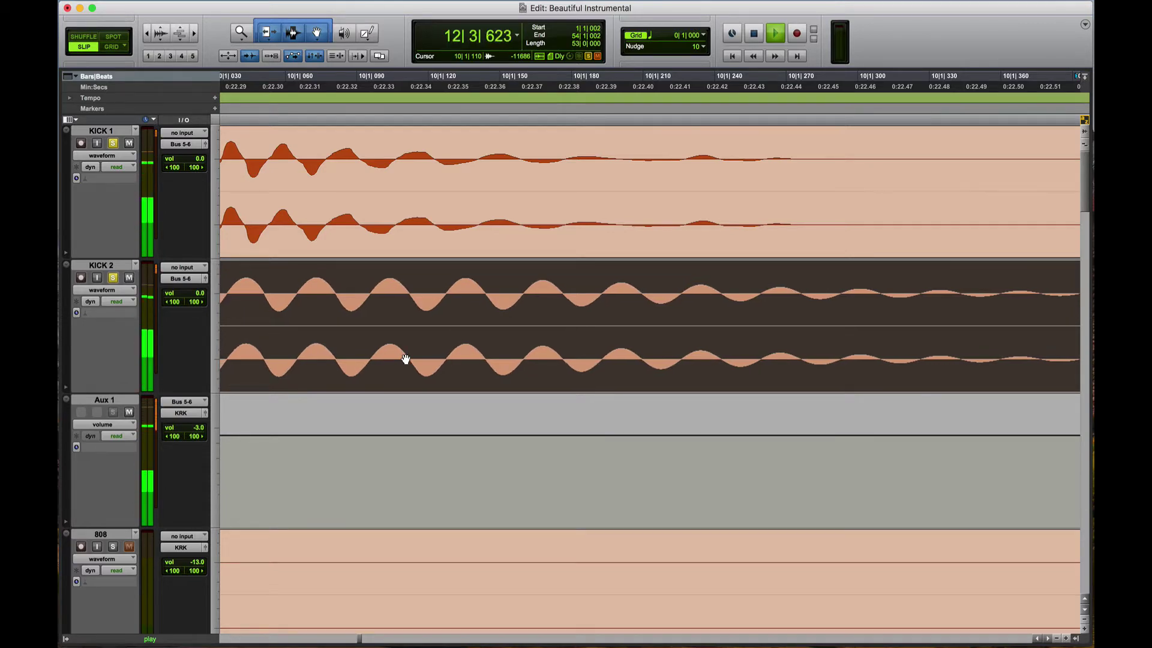
pyautogui.hscroll(-5, 405, 359)
pyautogui.press('KP_Add')
pyautogui.press('KP_Add')
pyautogui.press('KP_Add')
pyautogui.press('KP_Add')
pyautogui.press('KP_Add')
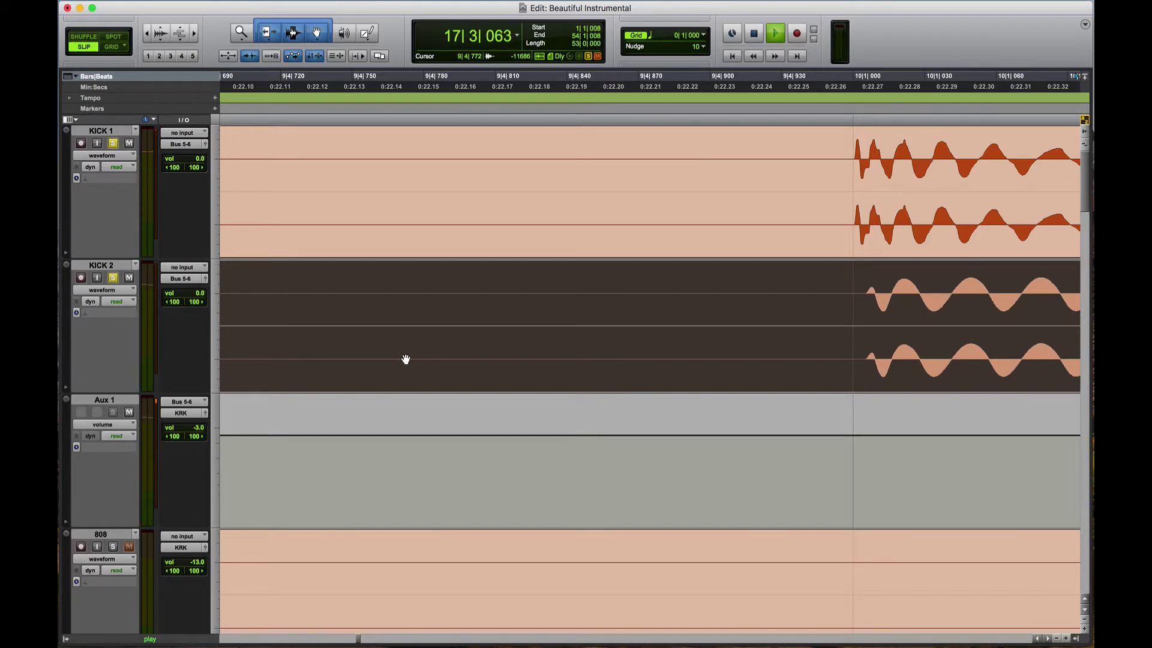
pyautogui.press('space')
pyautogui.press('space')
pyautogui.press('space')
pyautogui.click(842, 319)
pyautogui.press('space')
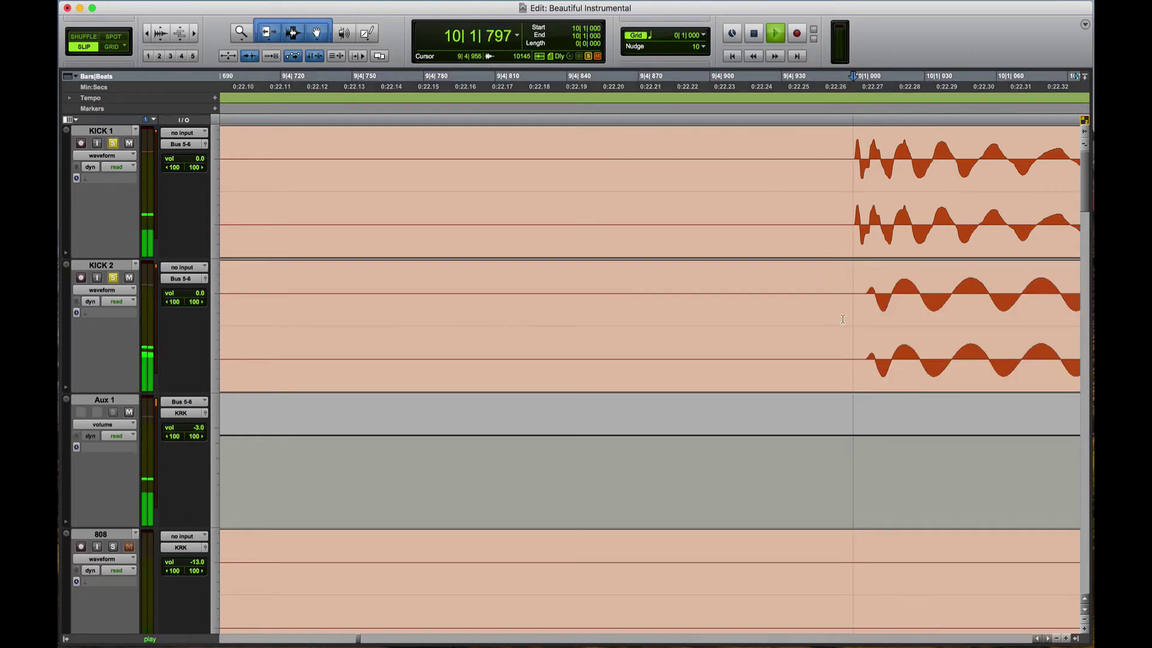
pyautogui.click(844, 358)
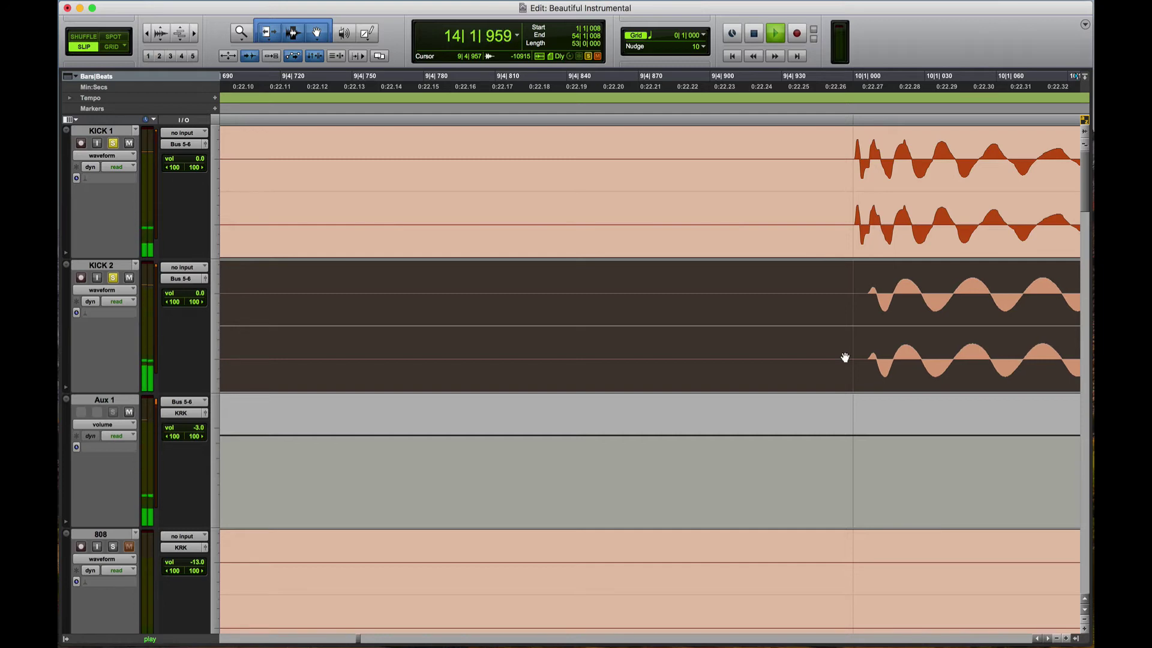
# Stop playback and zoom in on the bar-10 onsets to check KICK 2 trails KICK 1 by a few samples
pyautogui.press('space')
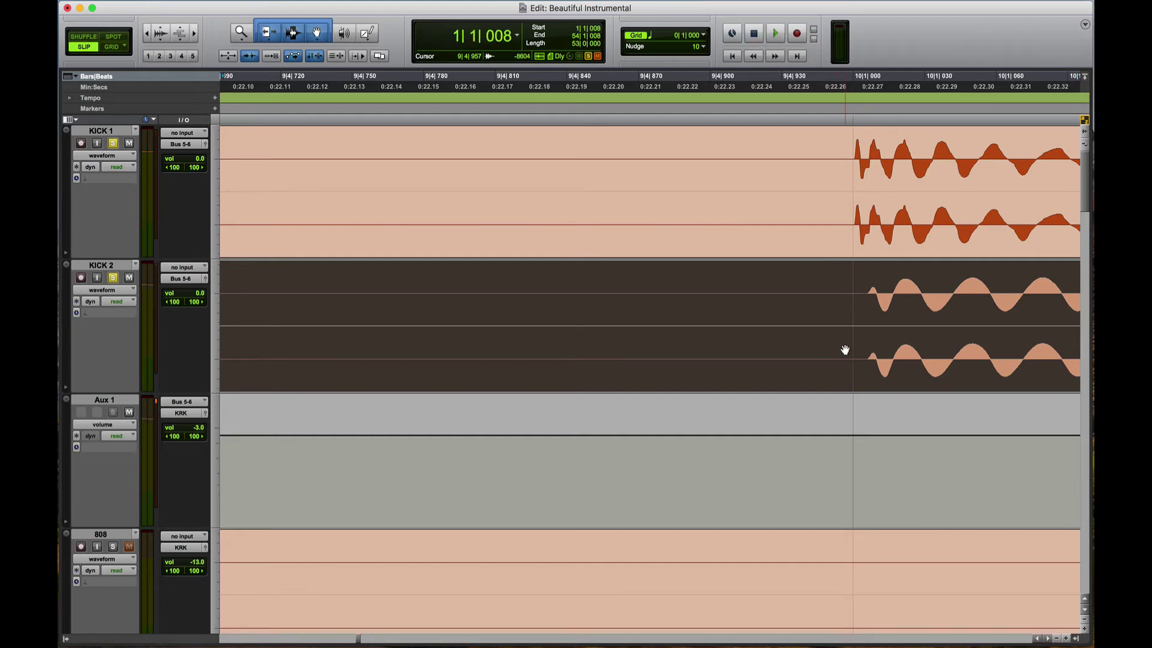
pyautogui.press('super+bracketleft')
pyautogui.press('super+bracketleft')
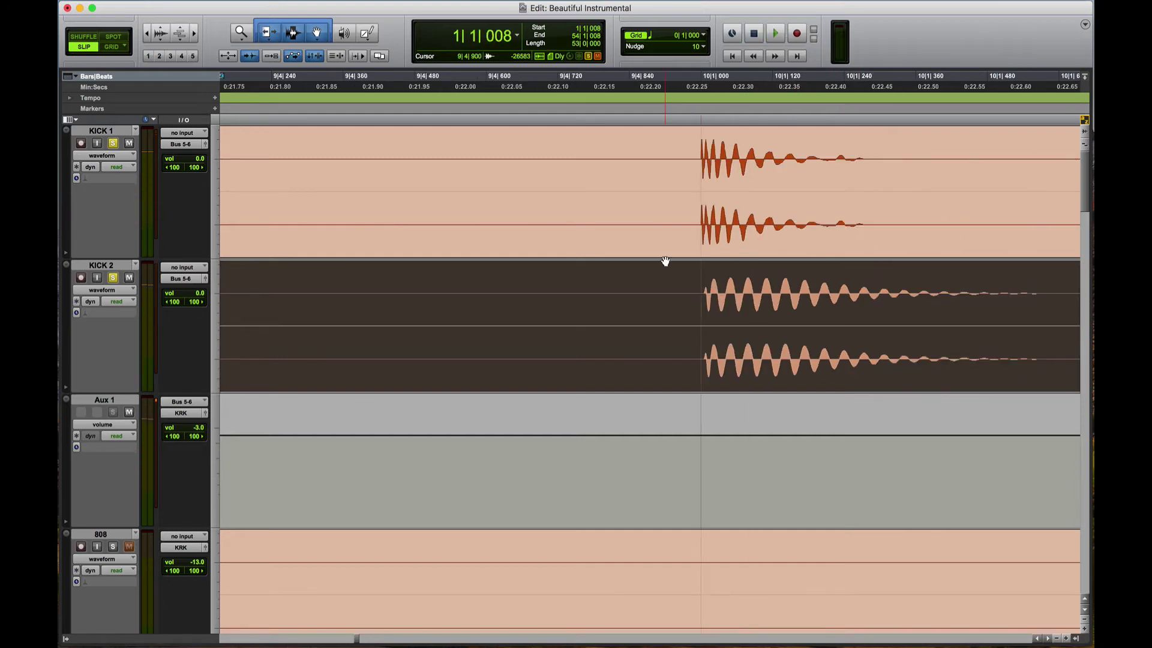
pyautogui.press('super+bracketright')
pyautogui.press('super+bracketright')
pyautogui.hscroll(3, 690, 246)
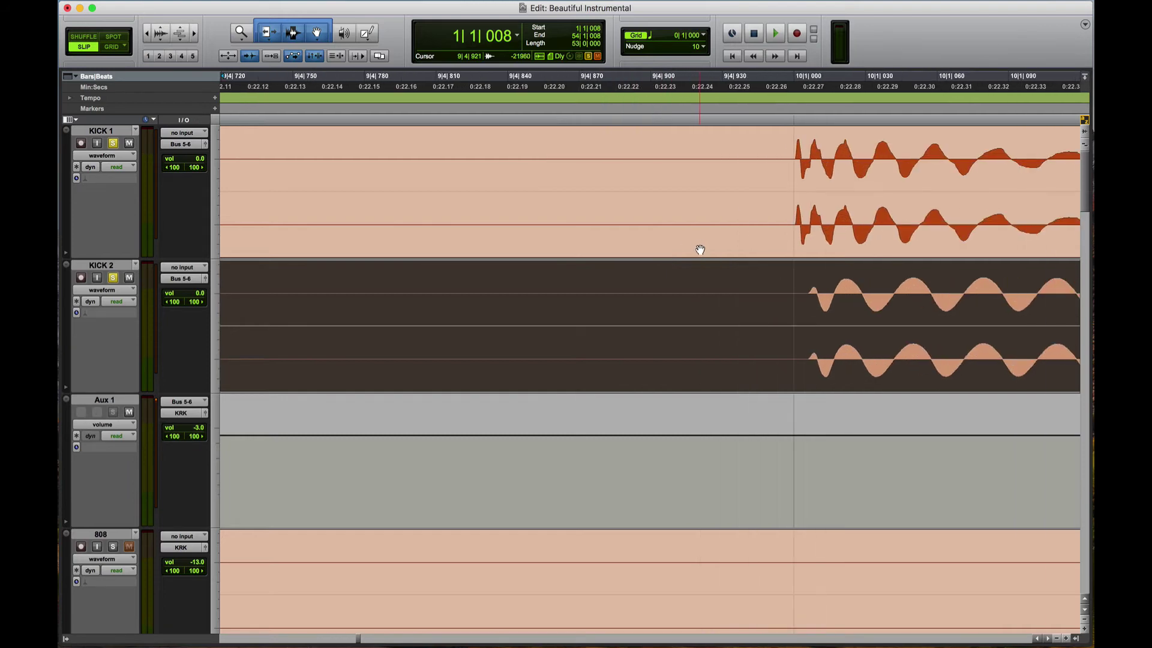
pyautogui.hscroll(-7, 700, 249)
pyautogui.hscroll(12, 700, 249)
pyautogui.press('super+bracketright')
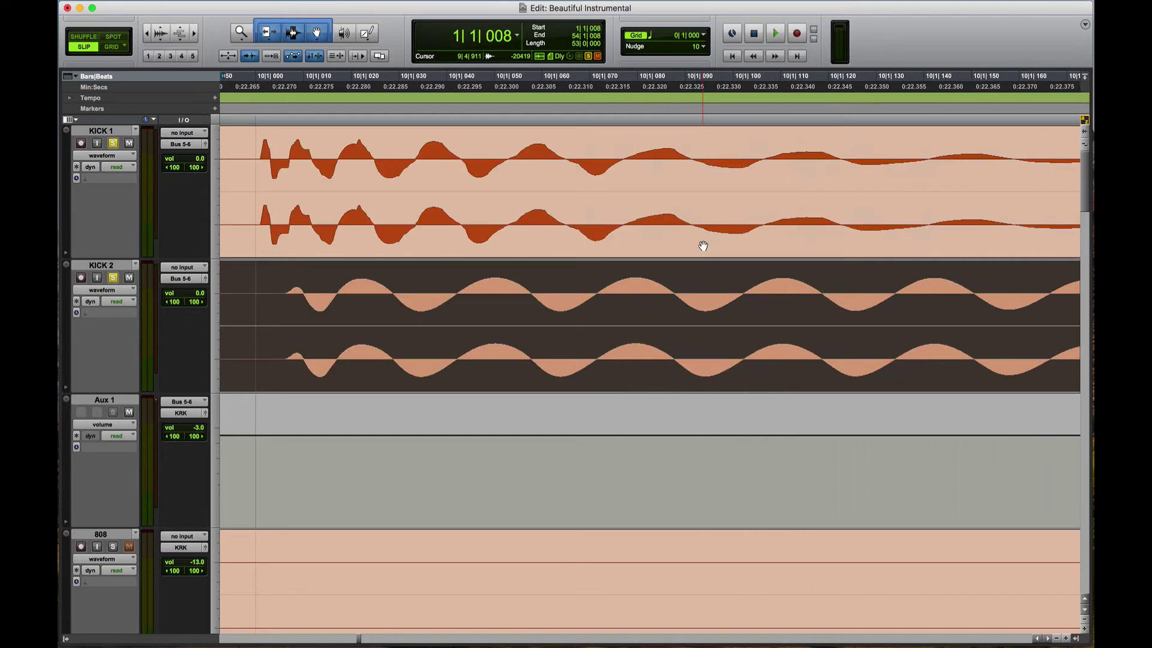
pyautogui.hscroll(-3, 703, 246)
pyautogui.hscroll(-4, 703, 246)
pyautogui.press('super+bracketright')
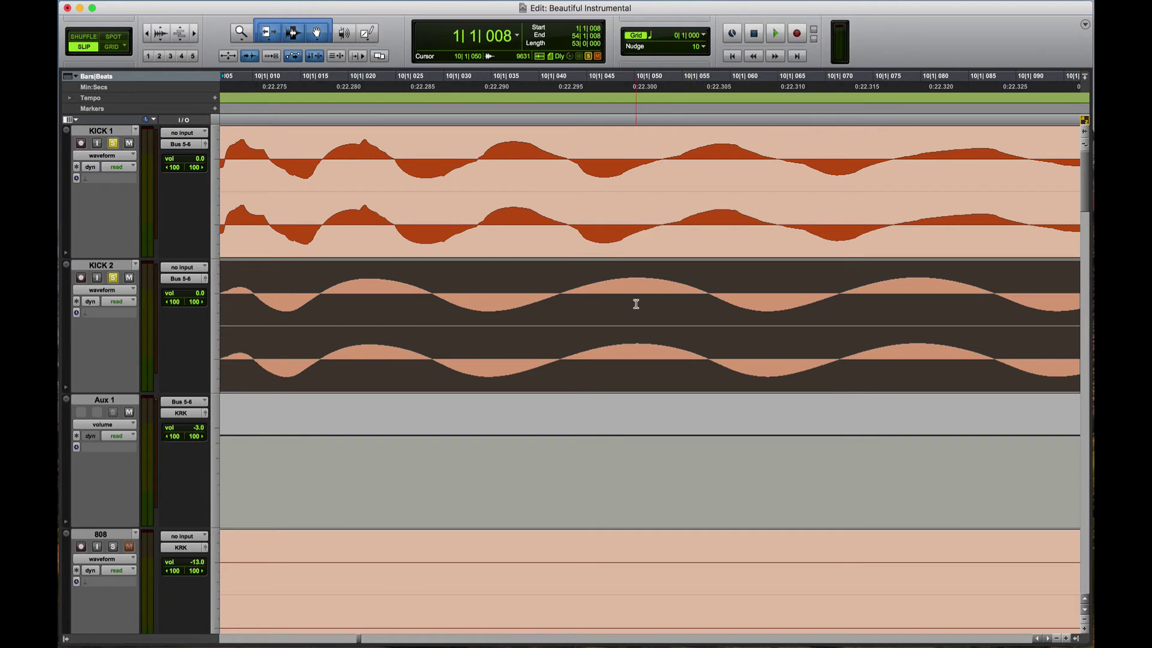
pyautogui.hscroll(-15, 636, 303)
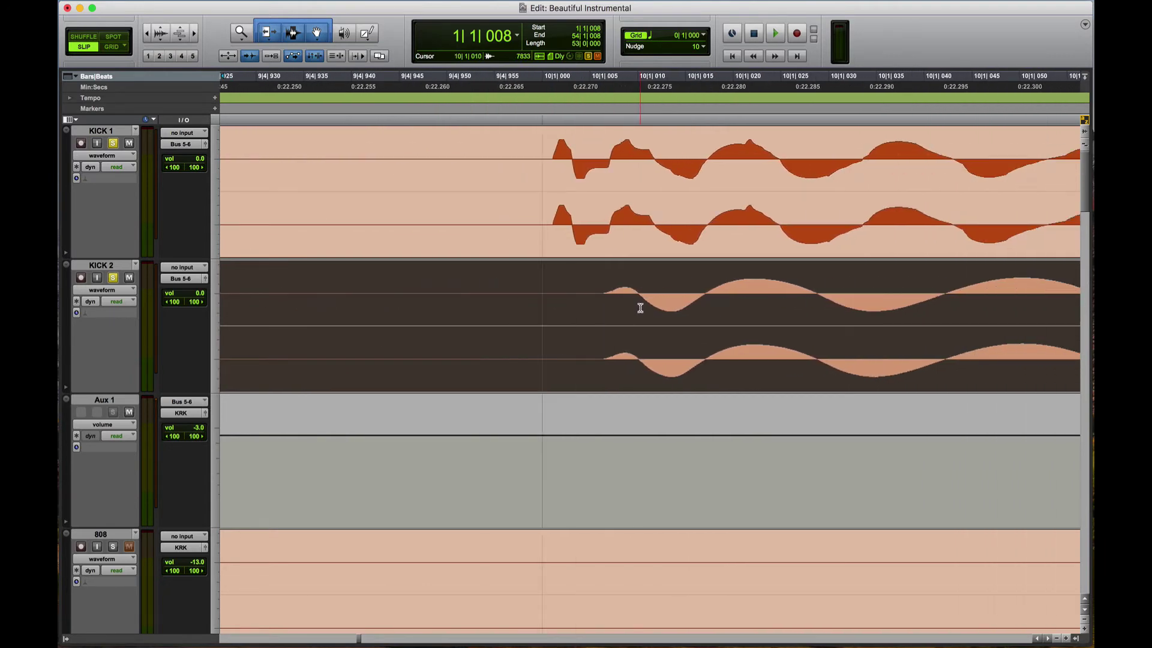